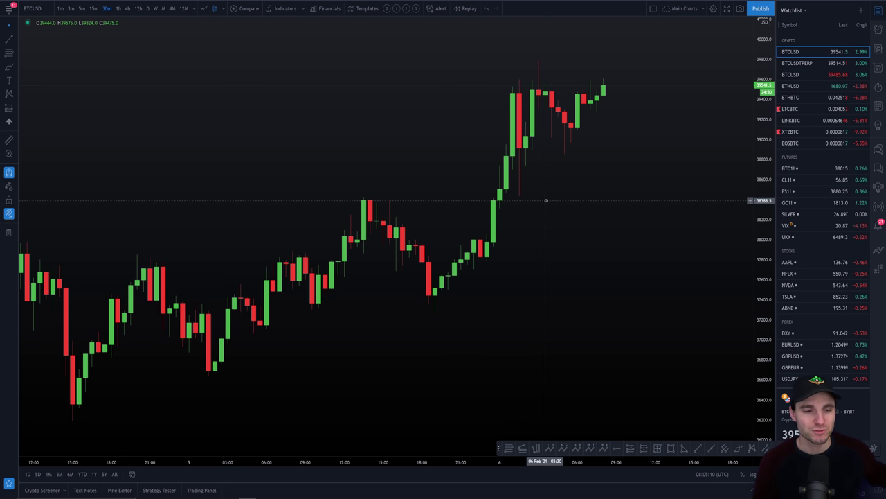
- Switch the BTCUSD chart to the 5-minute timeframe and bring the 5 February price action into view
scroll(552, 261, "left", 5)
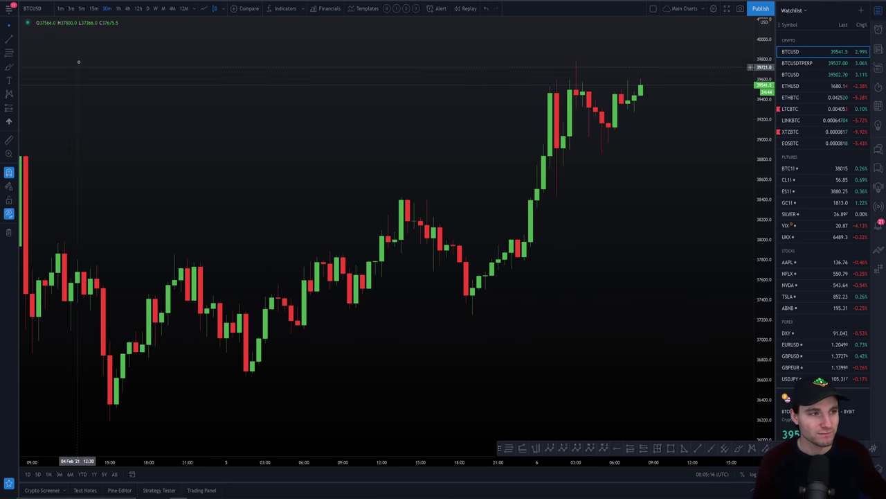
left_click(82, 8)
scroll(623, 304, "down", 2)
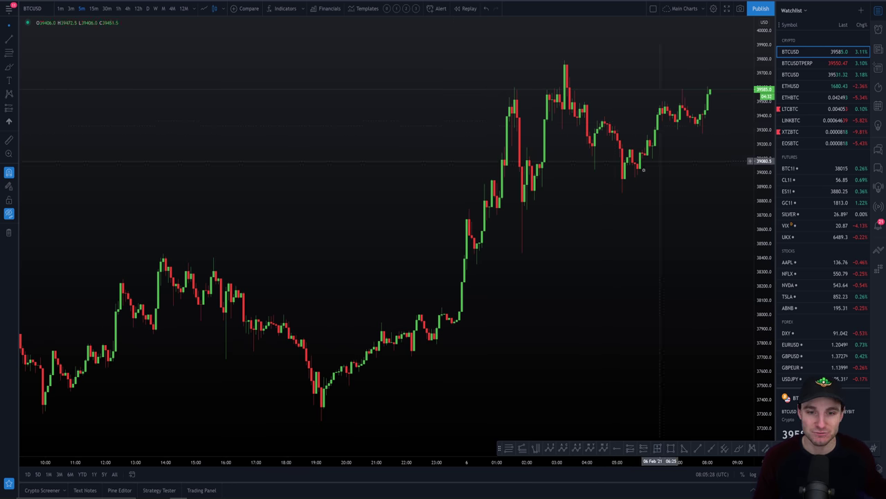
left_click_drag(558, 281, 719, 297)
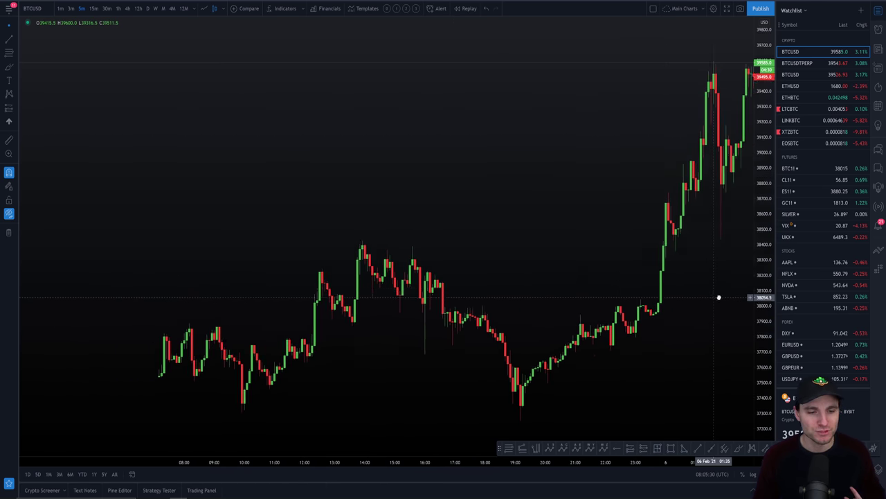
left_click_drag(588, 342, 779, 349)
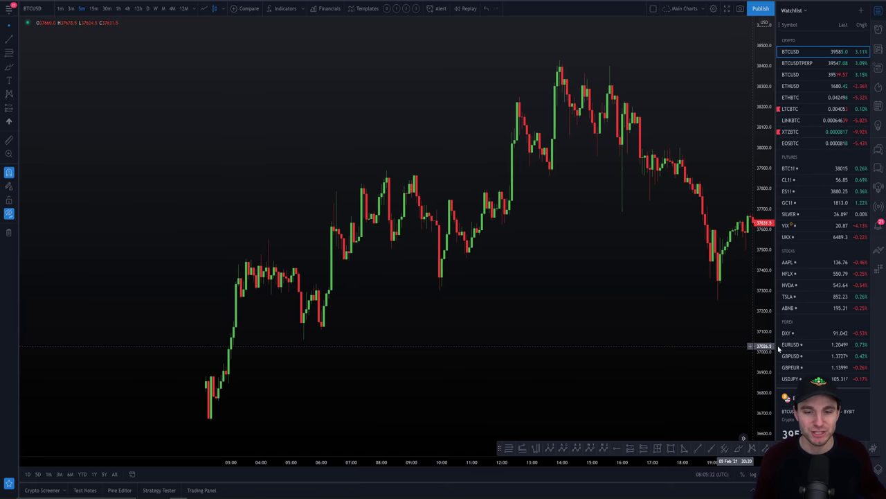
scroll(742, 462, "up", 3)
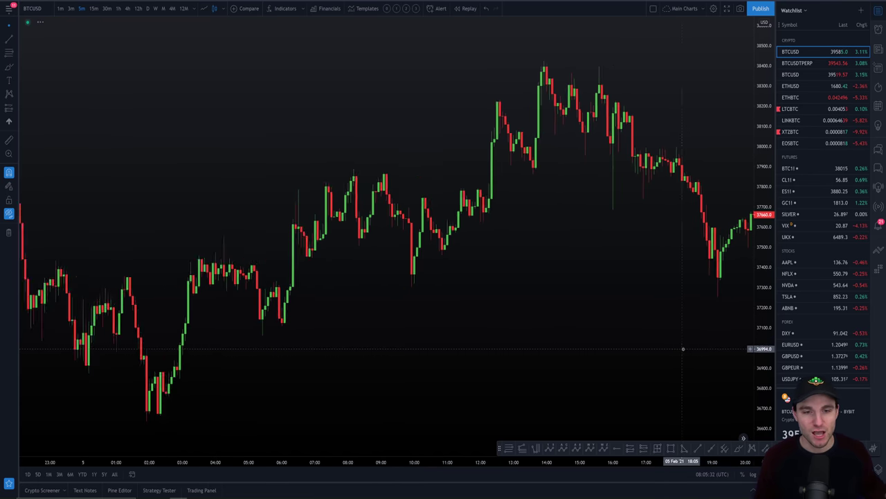
- Show the hidden green trend line and yellow horizontal levels on the chart around the 5 February low
left_click(739, 448)
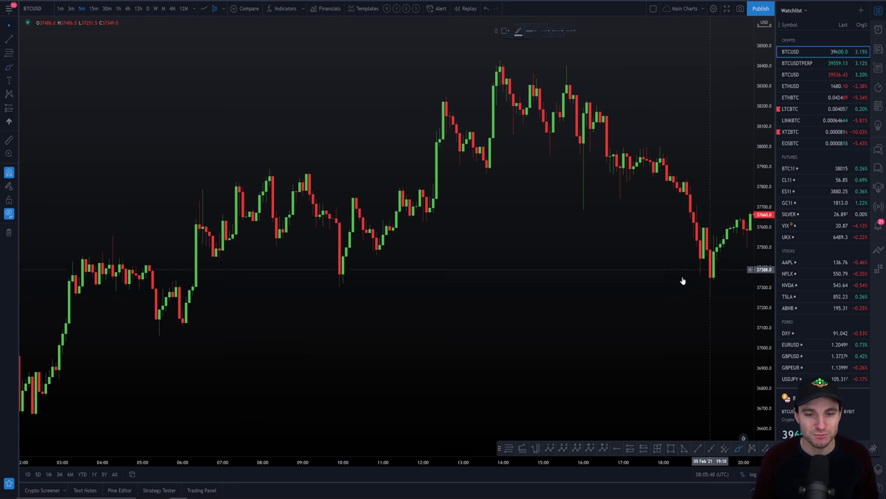
scroll(662, 282, "left", 2)
scroll(663, 282, "left", 2)
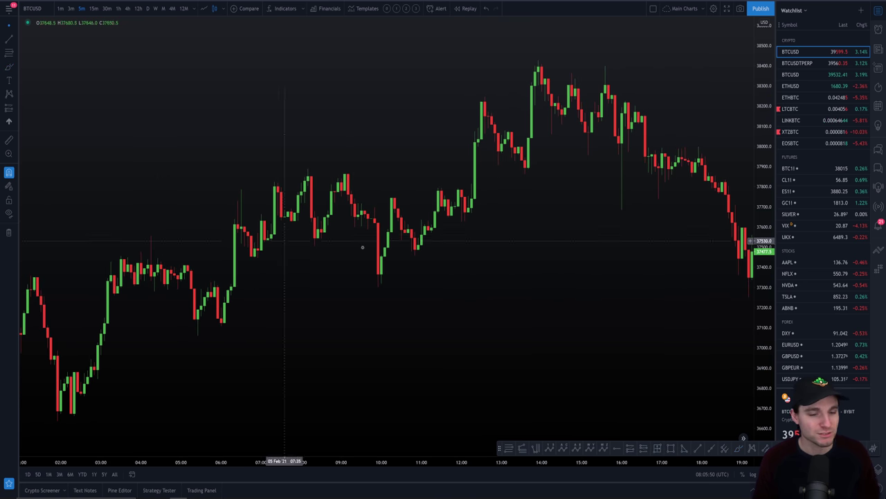
scroll(702, 340, "down", 5)
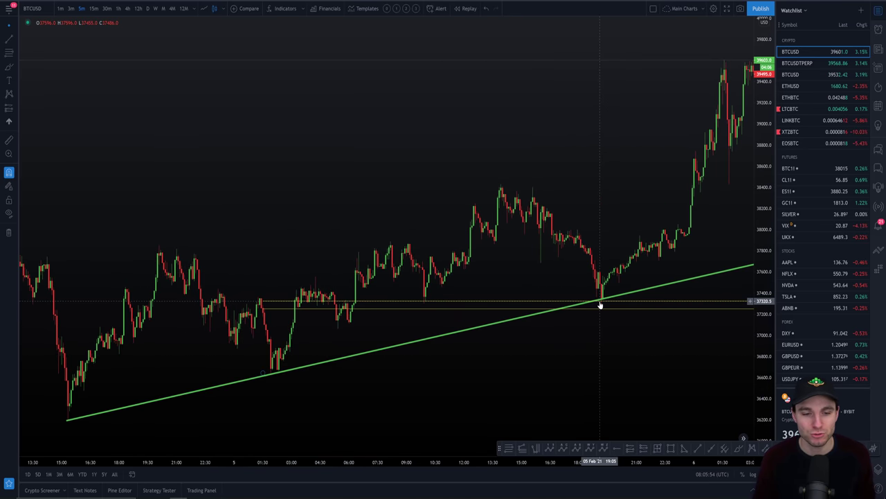
scroll(650, 342, "up", 3)
left_click_drag(650, 342, 597, 346)
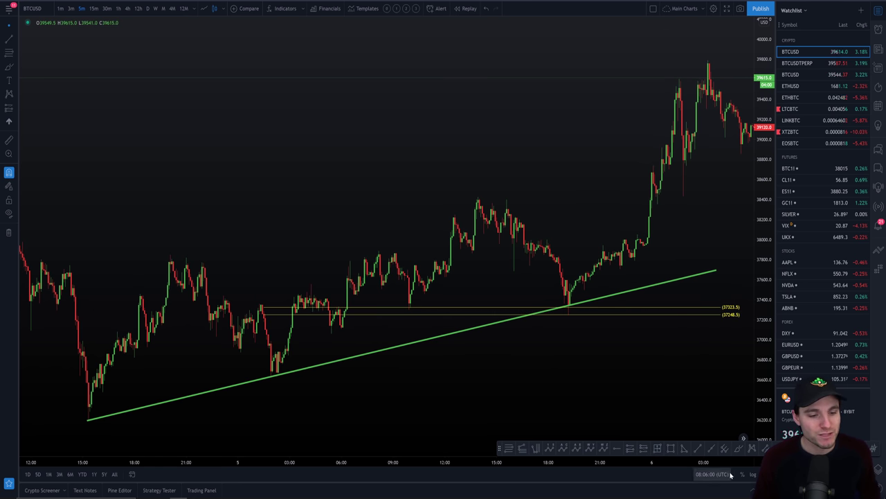
- Mark the 5 February swing and the low at the trend line with temporary brush strokes, undoing each one
left_click(740, 448)
mouse_move(444, 193)
left_mouse_down()
mouse_move(510, 208)
mouse_move(500, 190)
mouse_move(510, 215)
left_mouse_up()
key("ctrl+z")
mouse_move(571, 290)
left_mouse_down()
mouse_move(581, 308)
mouse_move(575, 285)
left_mouse_up()
key("ctrl+z")
- Brush a horizontal stroke below the 15:45 wick and a short one at the trend line touch, undoing both
scroll(671, 185, "up", 3)
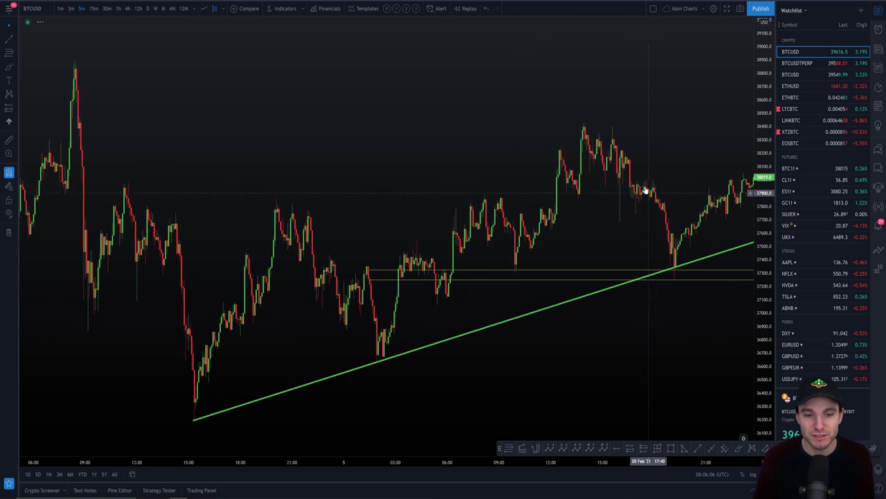
left_click_drag(647, 190, 691, 378)
left_click(739, 448)
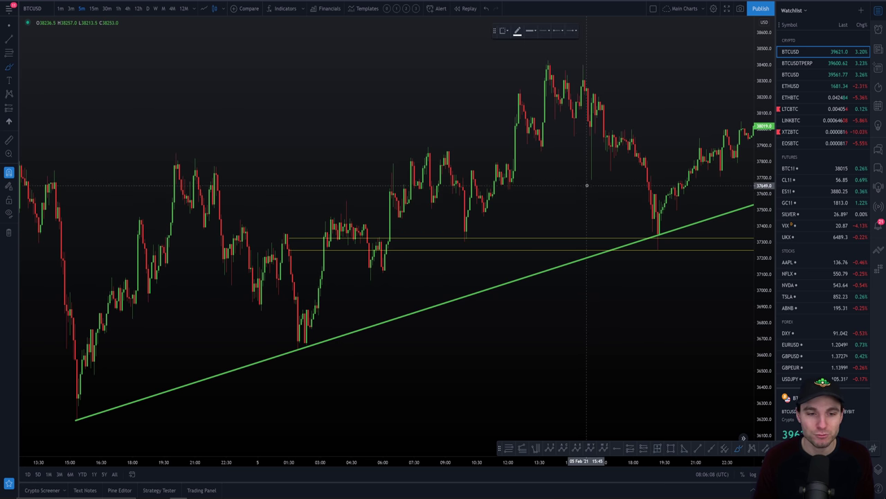
left_click_drag(587, 182, 637, 182)
key("ctrl+z")
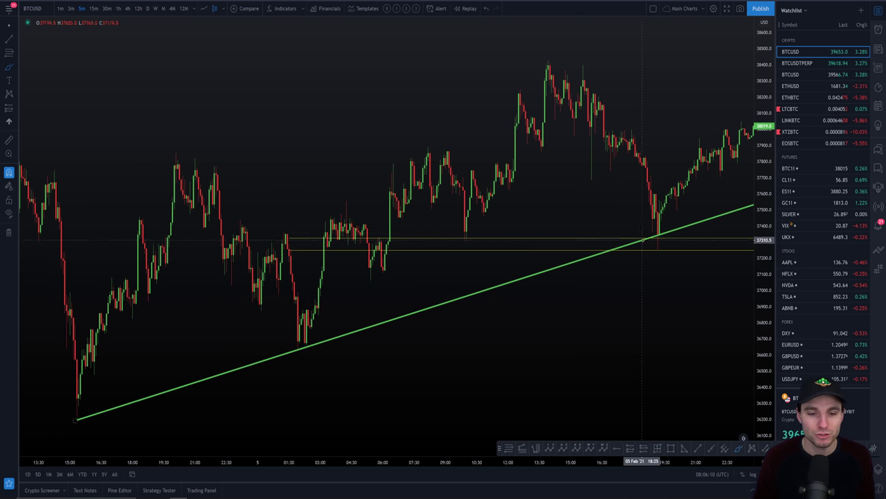
mouse_move(644, 241)
left_mouse_down()
mouse_move(670, 255)
mouse_move(654, 232)
left_mouse_up()
key("ctrl+z")
- Apply the saved template that adds the white average line, volume and volume profile to the chart
scroll(682, 310, "down", 4)
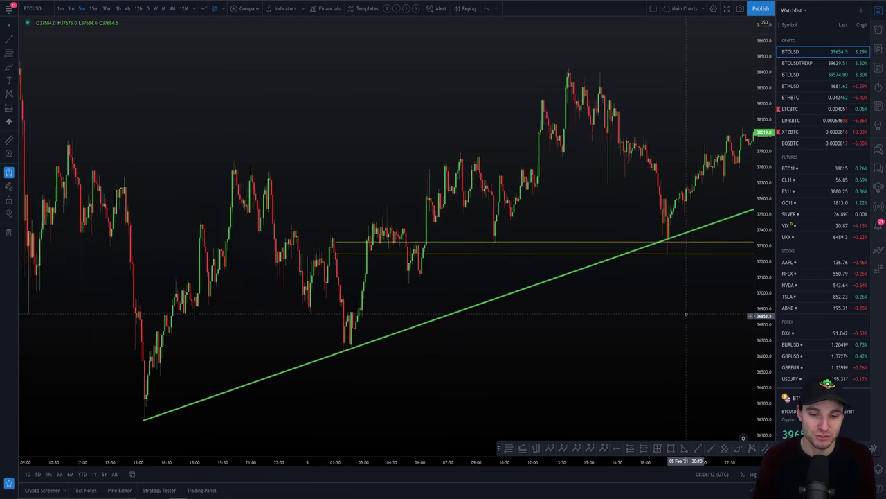
scroll(595, 313, "right", 2)
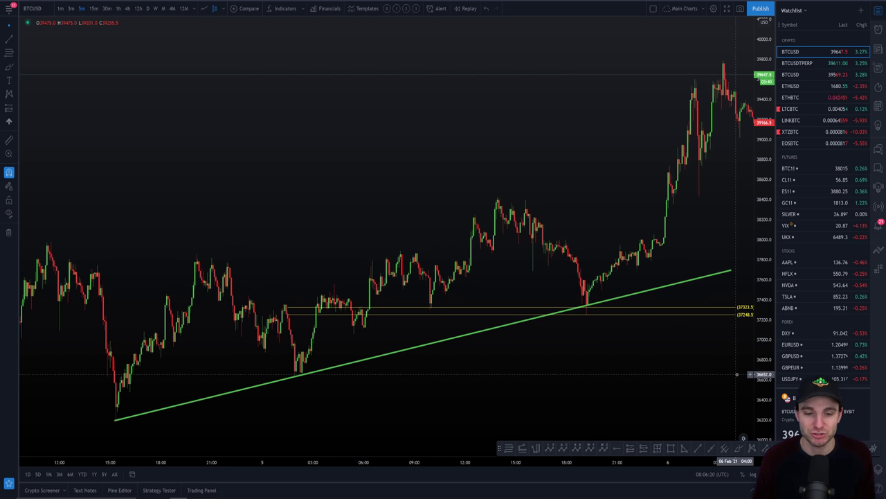
left_click_drag(748, 372, 565, 370)
left_click_drag(563, 269, 739, 258)
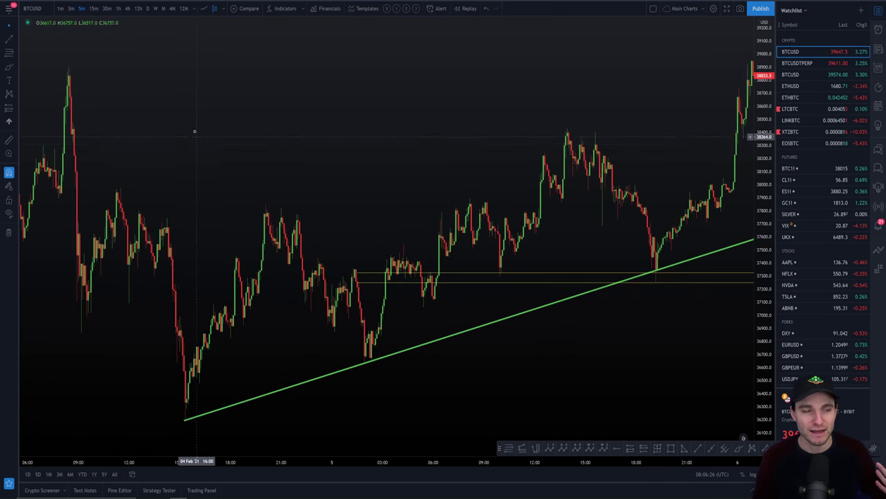
left_click(406, 9)
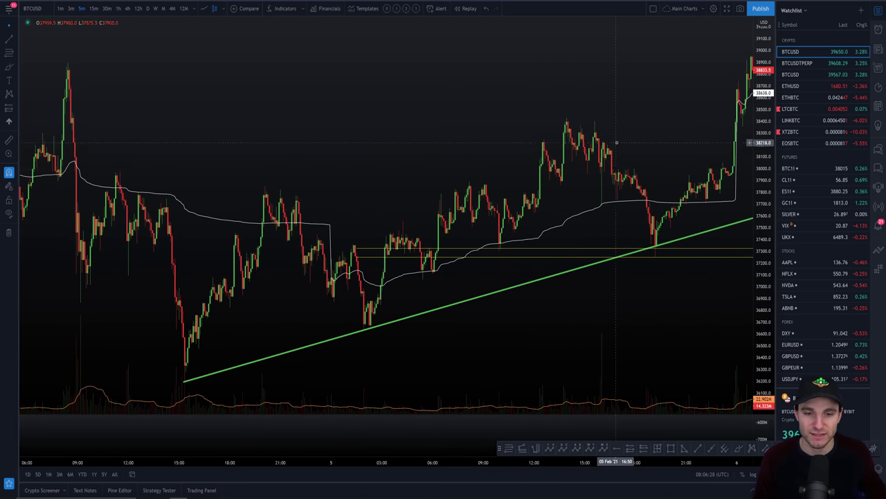
scroll(635, 169, "up", 3)
scroll(634, 170, "up", 3)
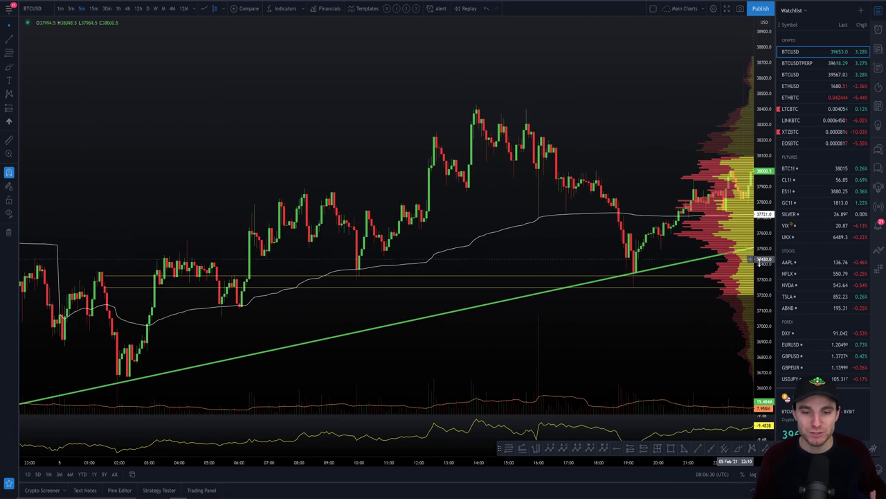
- Examine the bounce off the trend line on 5 February and the recovery against the white average line
left_click_drag(540, 185, 429, 184)
scroll(429, 184, "up", 2)
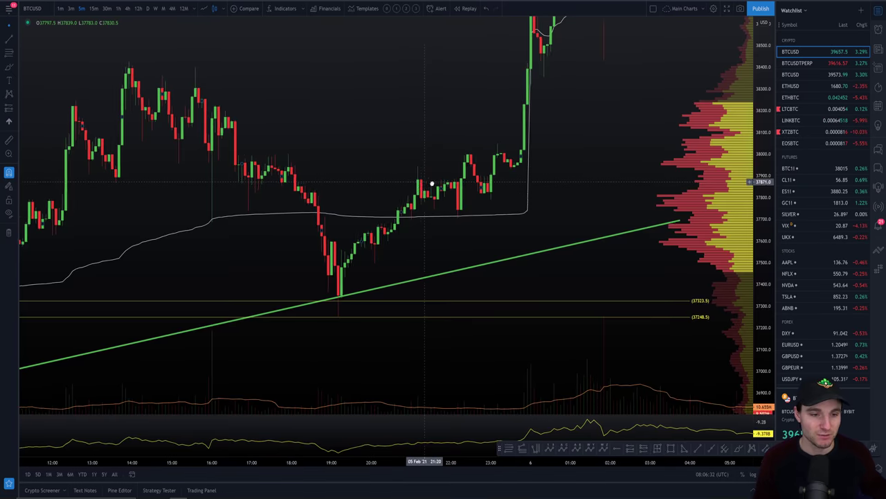
scroll(429, 185, "left", 3)
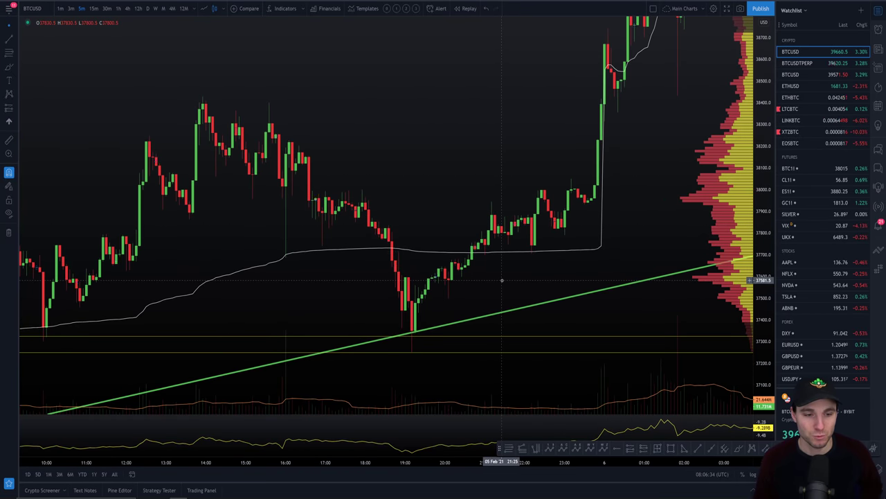
left_click_drag(500, 277, 529, 257)
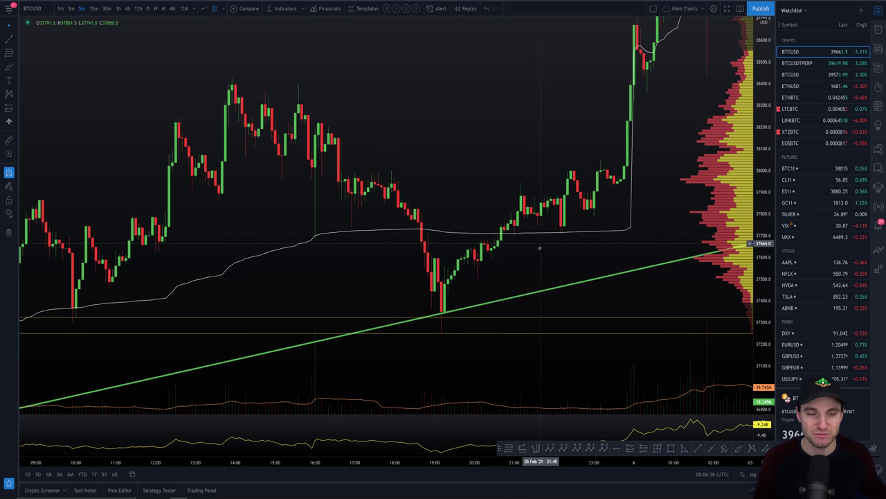
left_click_drag(535, 253, 550, 251)
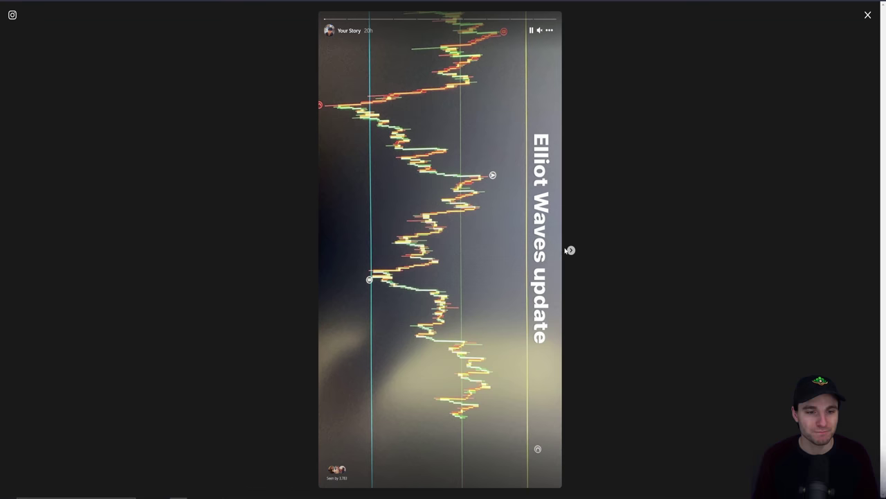
- Switch to the Instagram story and step through its slides past "REALLY BULLISH BOUNCE!!" to "Closed short and longed BTC"
left_click(570, 250)
left_click(570, 250)
left_click(570, 250)
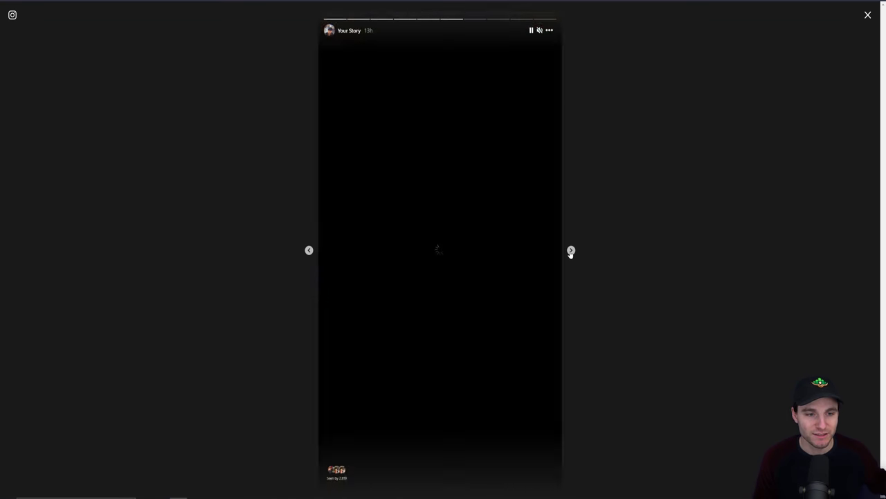
left_click(570, 251)
left_click(311, 250)
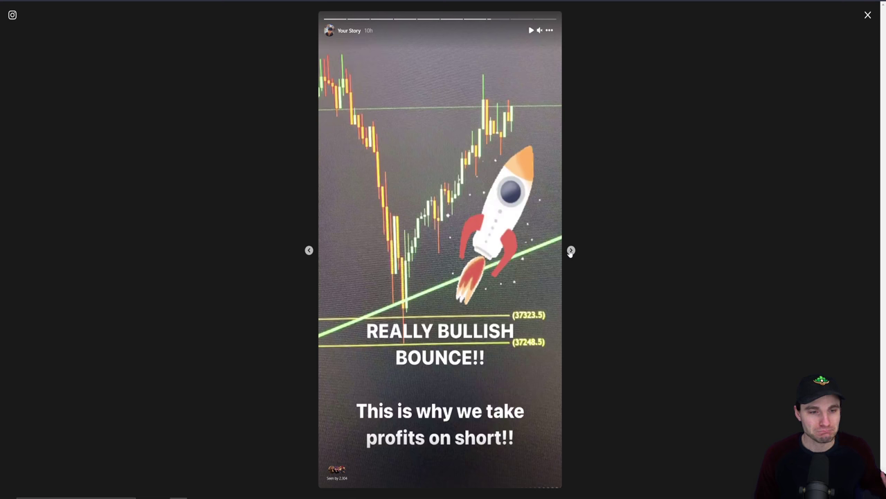
left_click(570, 250)
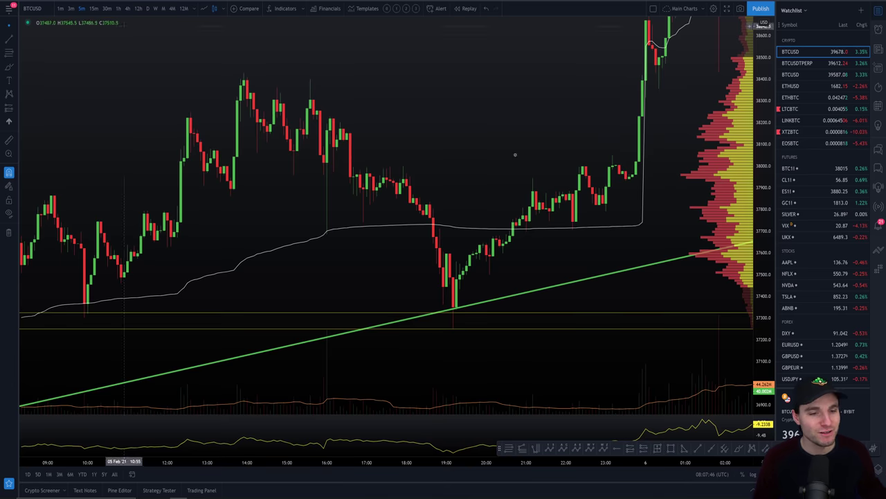
- Compare the chart's recovery with the story slides "Closed short and longed BTC" and "And that's why we trade the charts!"
scroll(504, 108, "left", 5)
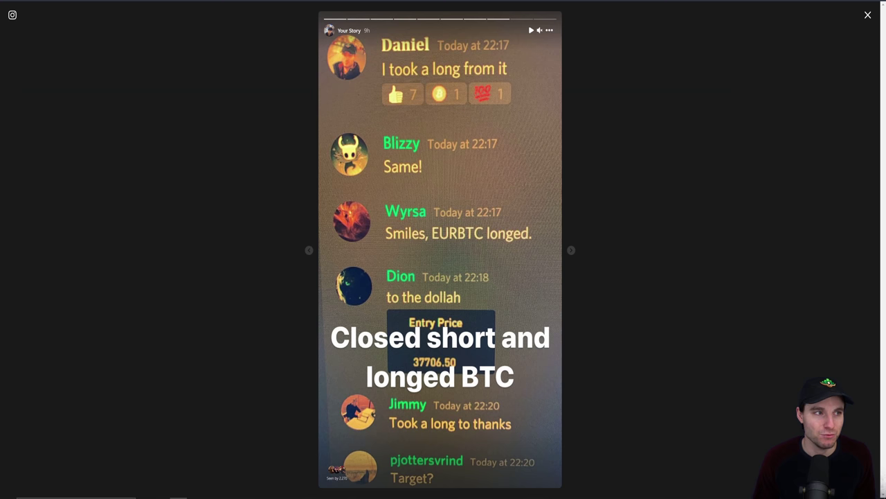
left_click(570, 251)
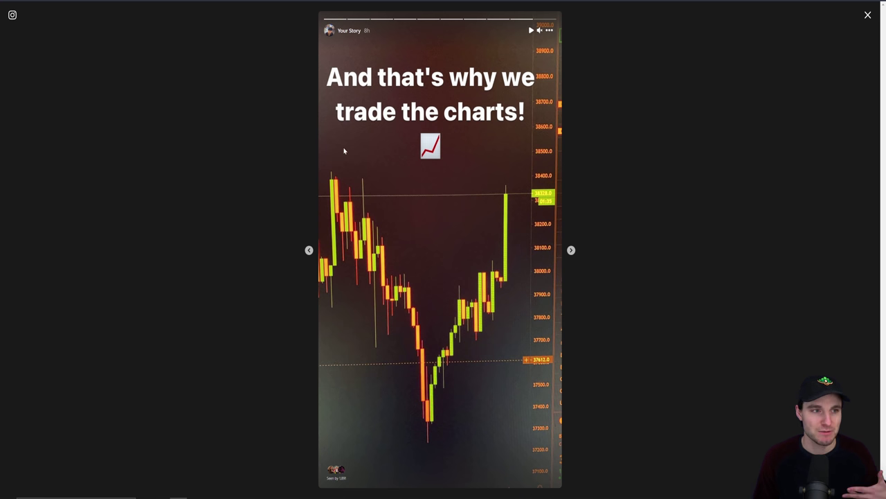
left_click(309, 250)
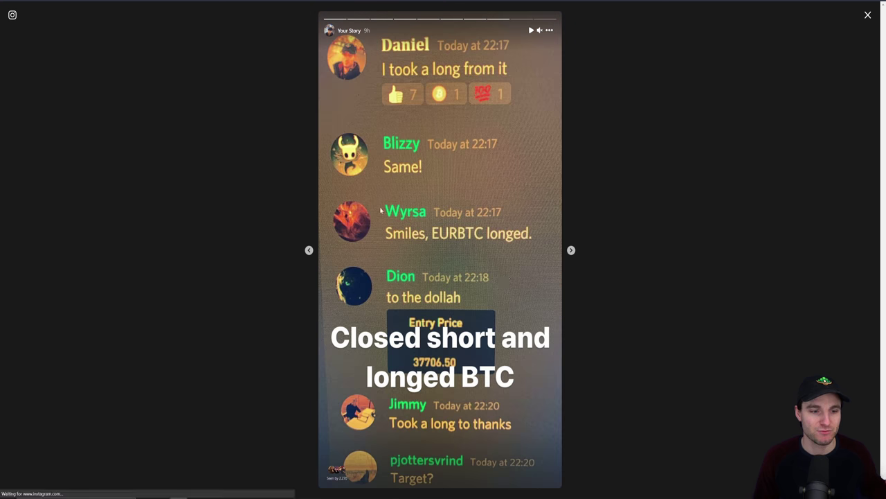
left_click(570, 251)
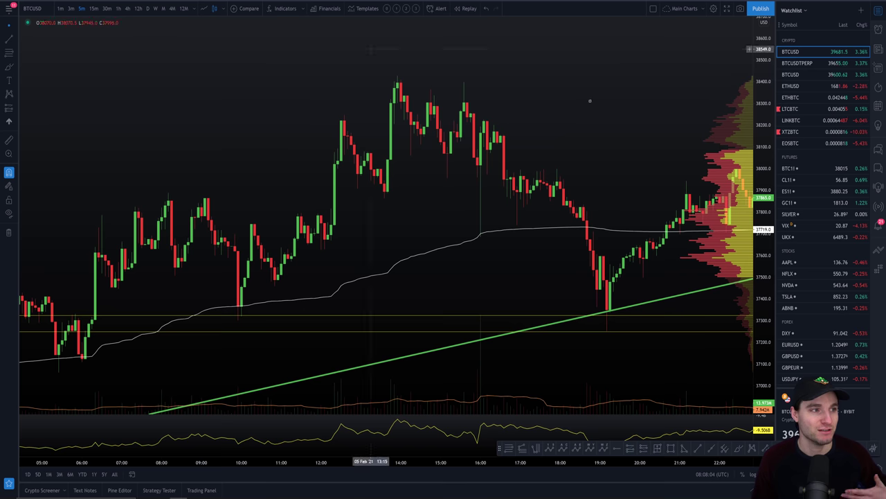
- Bring the latest 6 February candles into view on the BTCUSD chart and apply the plain template without indicators
left_click_drag(637, 118, 456, 132)
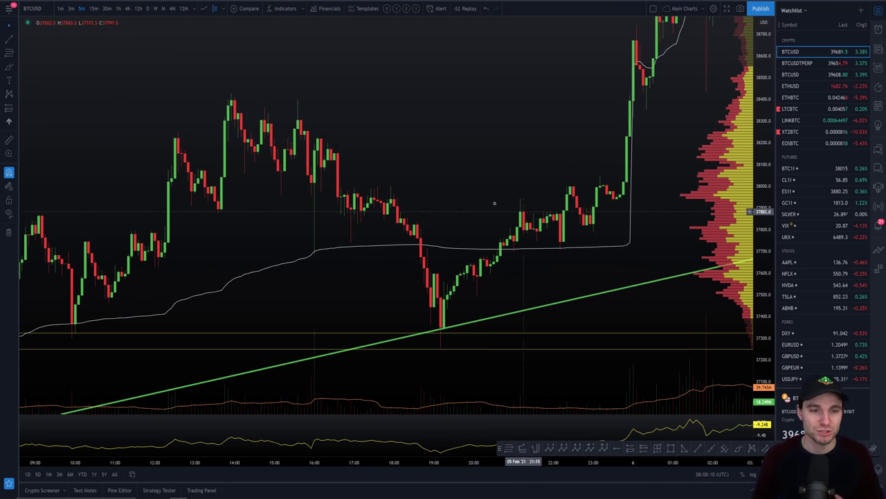
left_click_drag(485, 169, 185, 330)
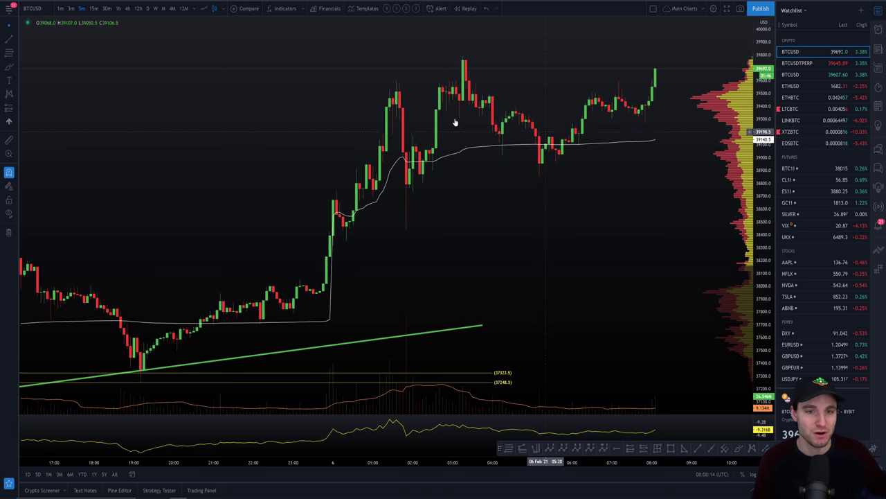
left_click(392, 8)
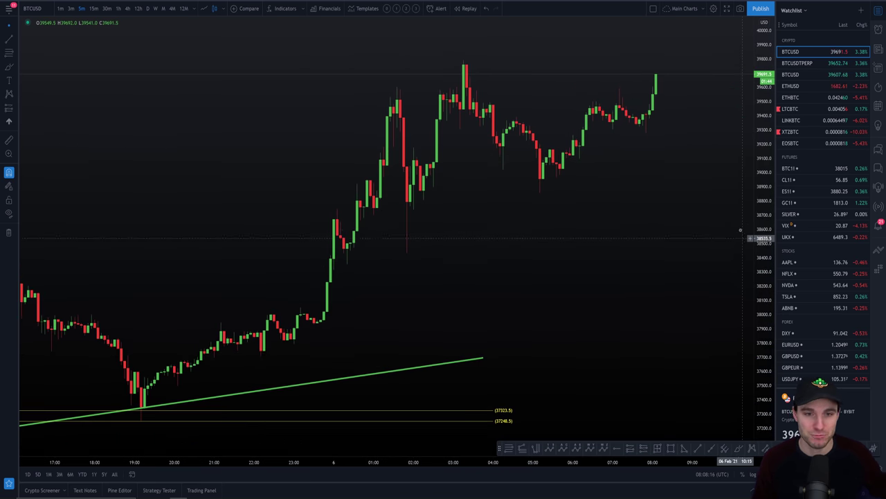
- Place a bold white size 40 text note reading "How does one have an edge." above the latest 6 February candles
left_click_drag(765, 158, 480, 265)
left_click(381, 77)
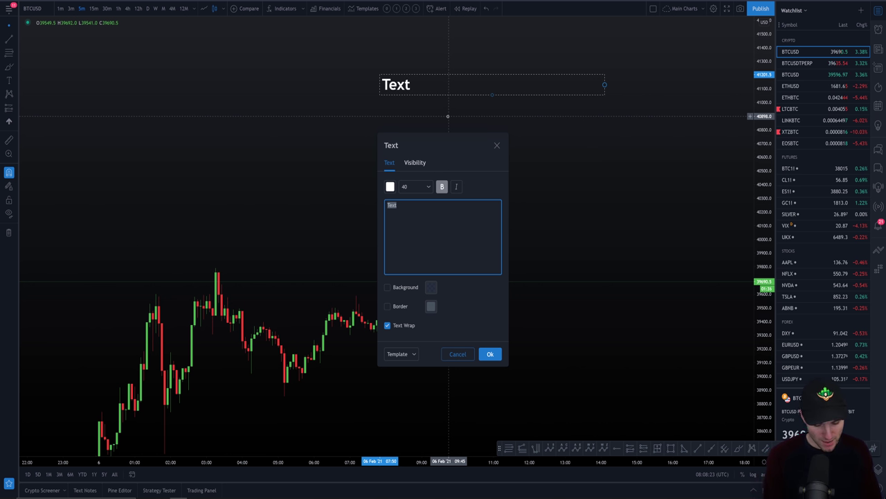
type("How does")
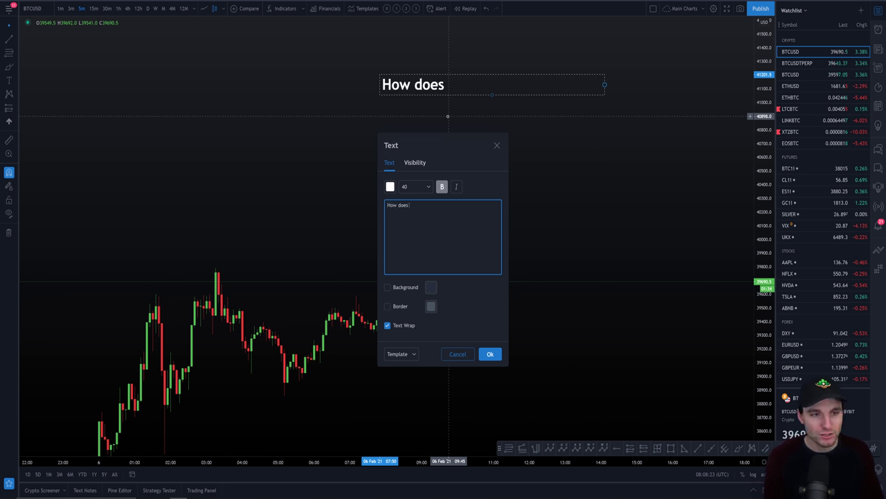
type(" one have an e")
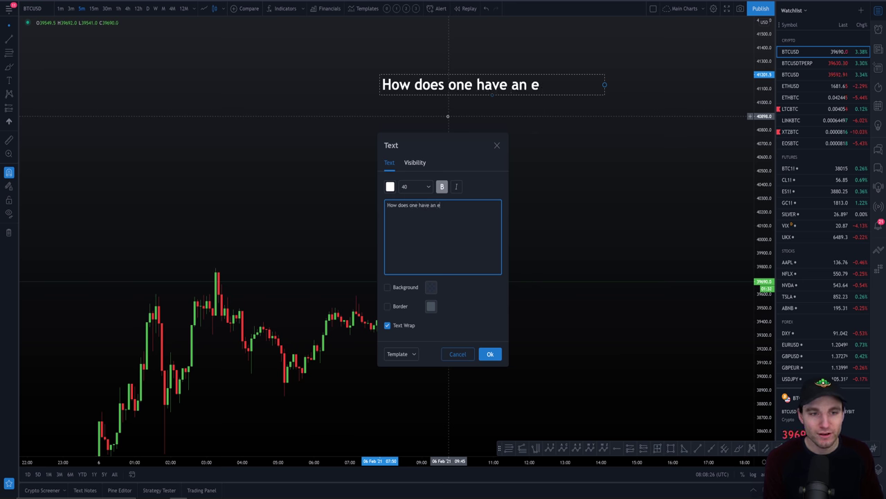
type("dge")
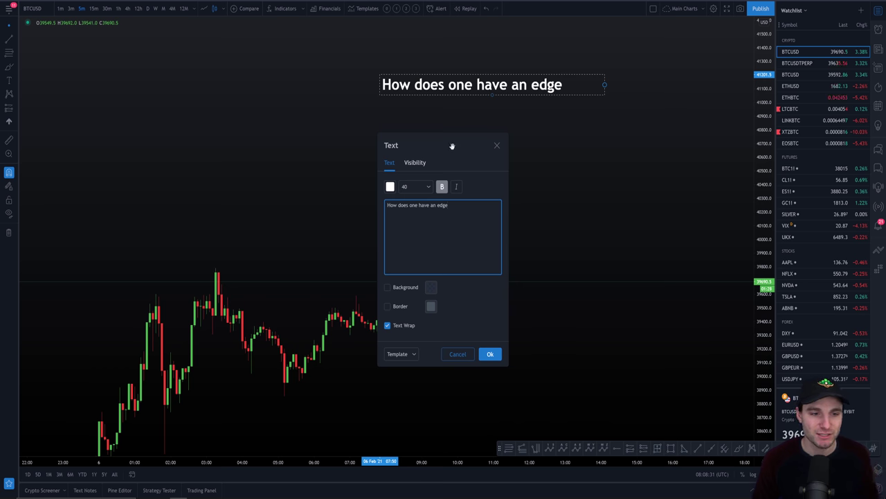
left_click_drag(452, 146, 114, 50)
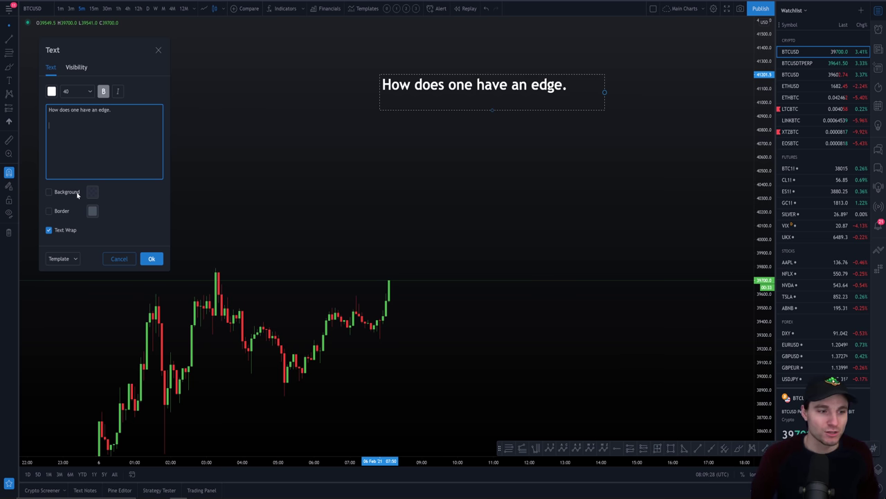
left_click(151, 258)
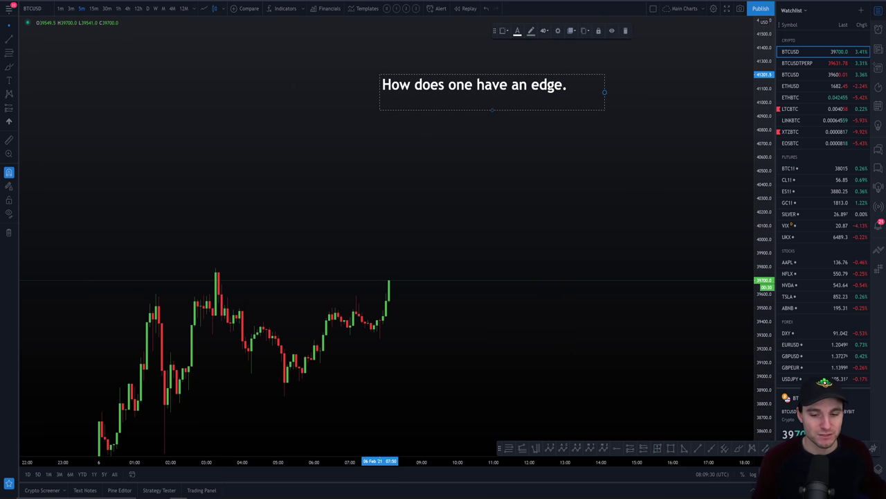
- Examine the 4 and 5 February price action along the rising green trend line and the yellow support levels
left_click_drag(208, 336, 556, 227)
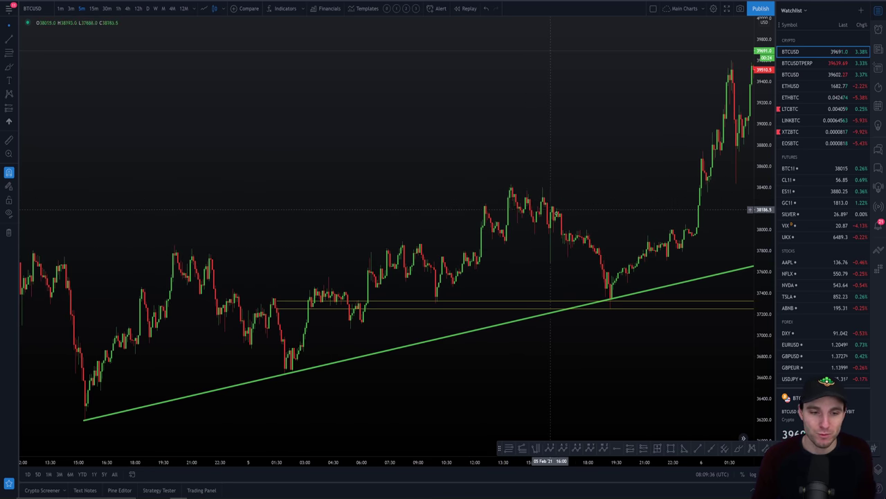
left_click_drag(576, 350, 717, 348)
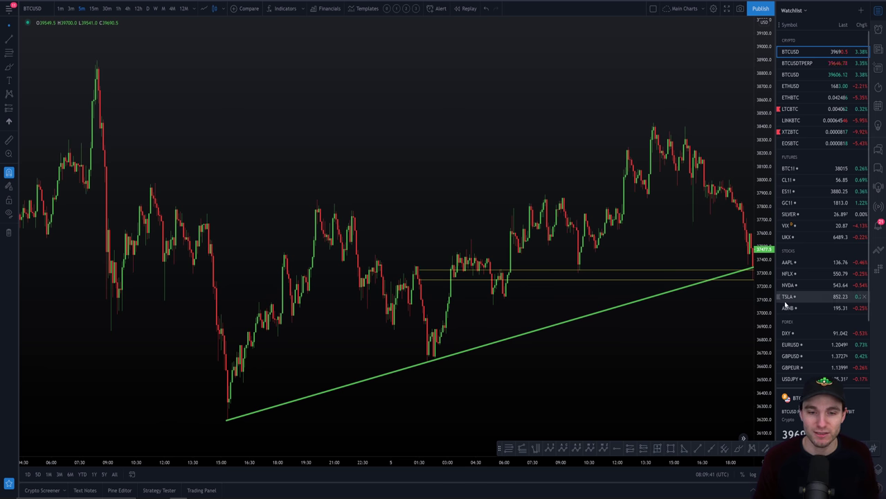
left_click_drag(720, 333, 520, 362)
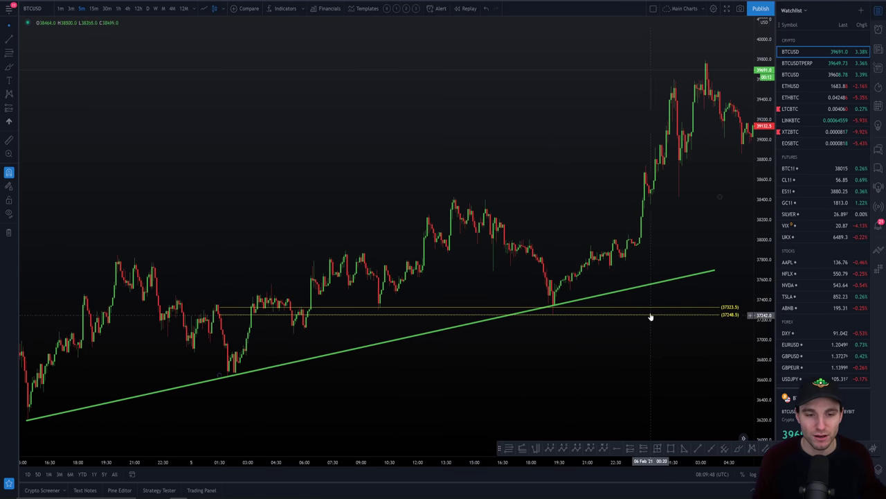
- Compare the trend line bounce and rally with the volume profile and white average line template, and restore the plain template
left_click(407, 11)
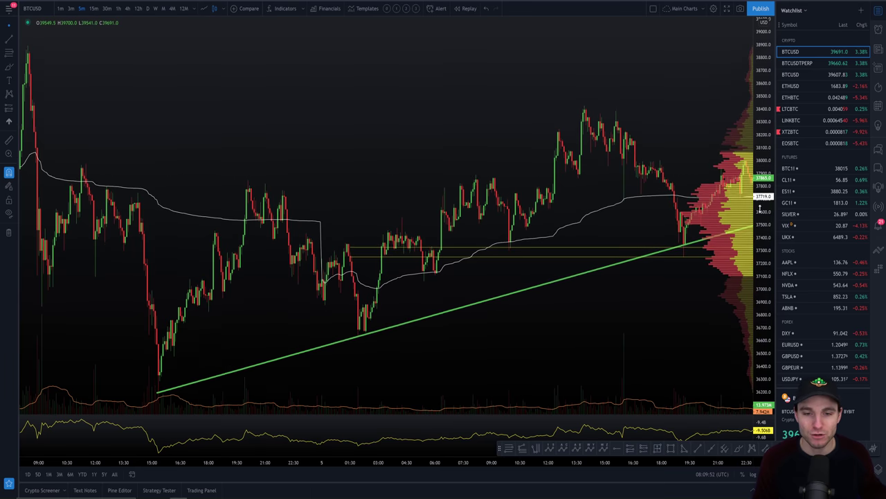
left_click_drag(749, 239, 505, 227)
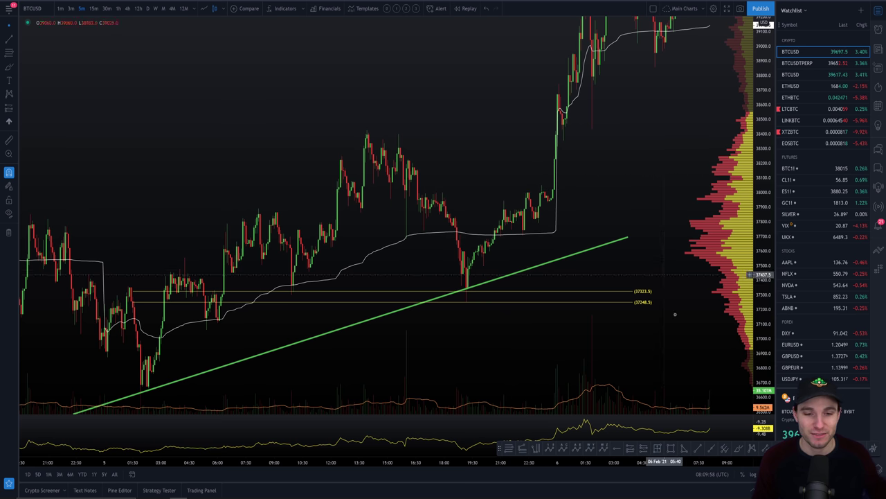
double_click(764, 123)
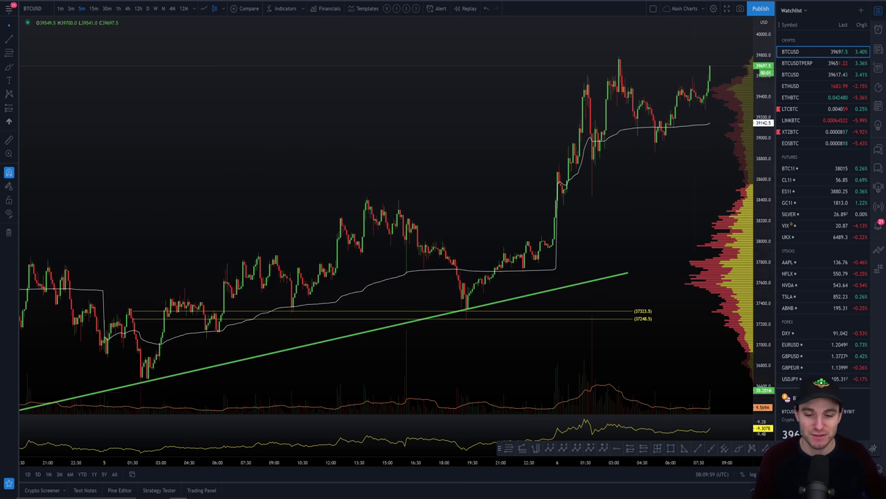
left_click(388, 10)
left_click_drag(649, 237, 595, 245)
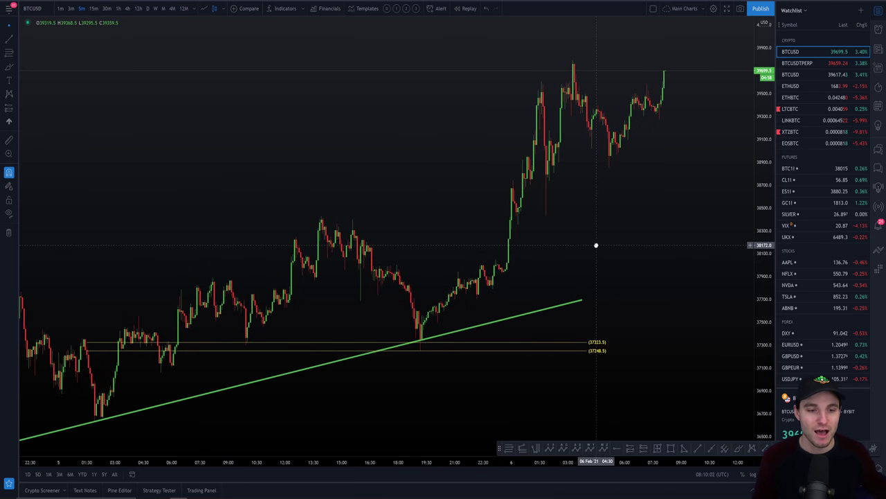
- Reopen the "How does one have an edge." text note above the latest candles, confirm its settings and delete the note
left_click_drag(662, 236, 468, 183)
double_click(469, 183)
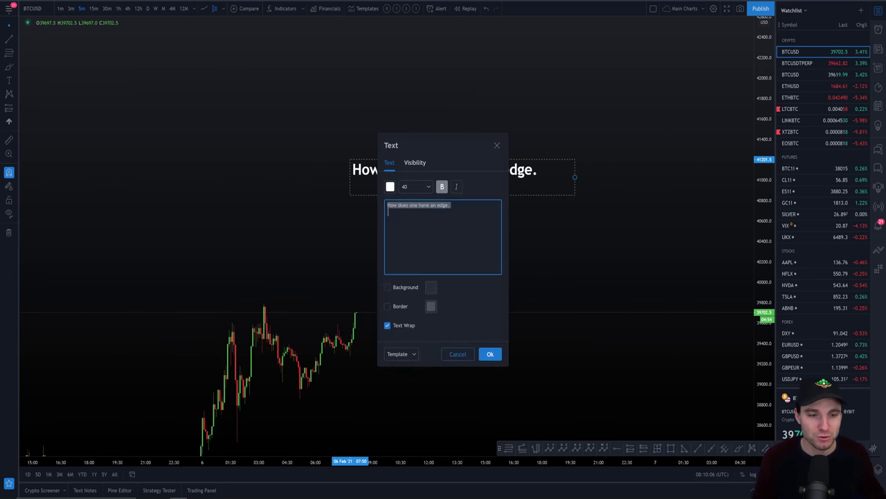
key("Down")
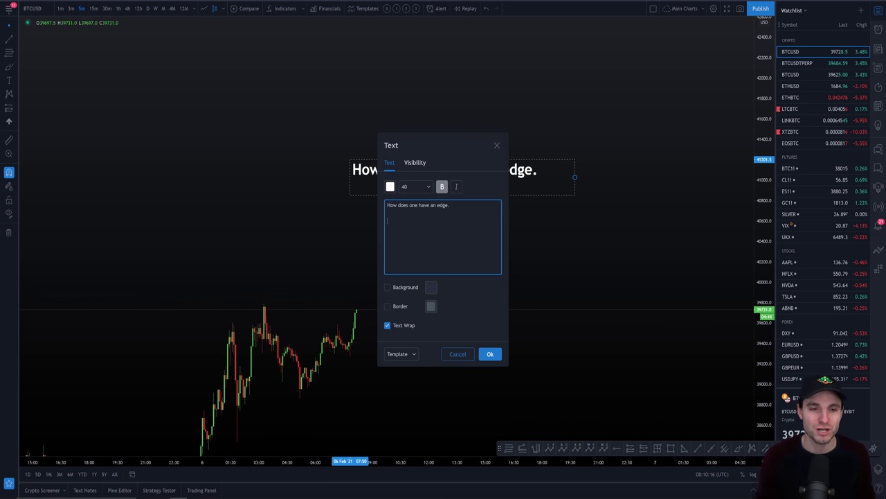
left_click_drag(432, 145, 160, 61)
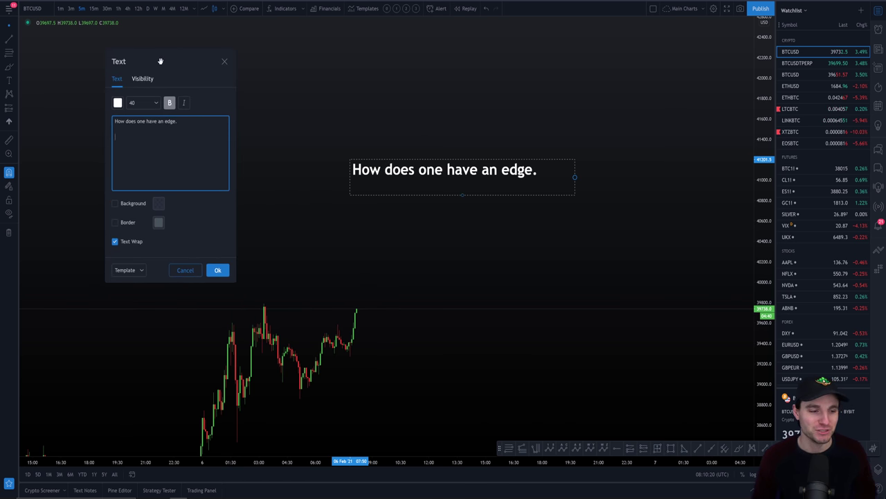
key("Return")
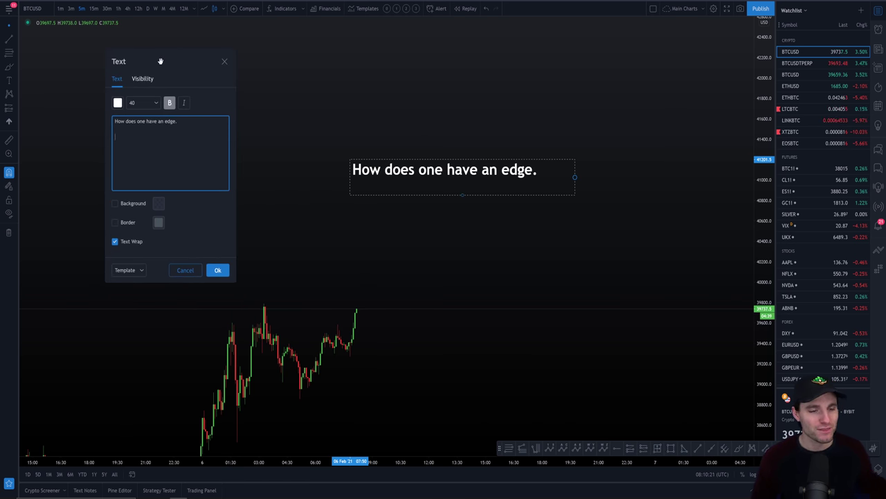
left_click(217, 270)
key("Delete")
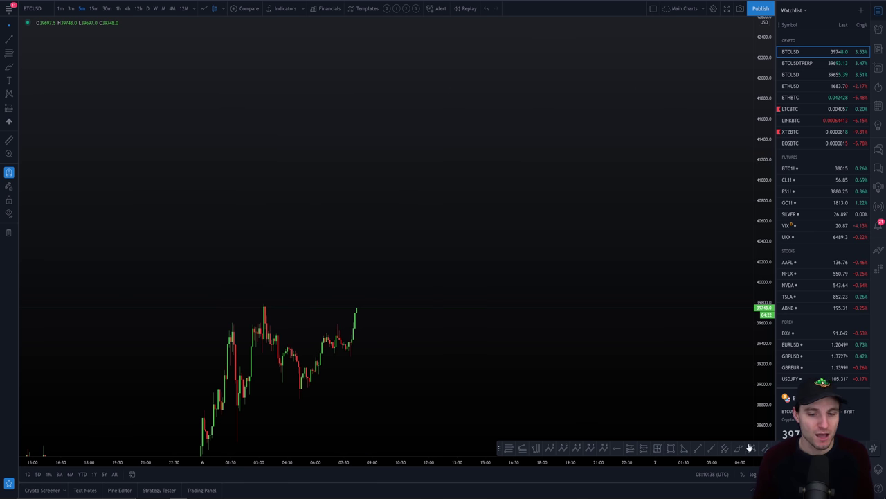
- Brush a short white stroke across the candles from about 15:00 to 16:30 on 5 February, and delete the stroke
left_click_drag(471, 360, 619, 374)
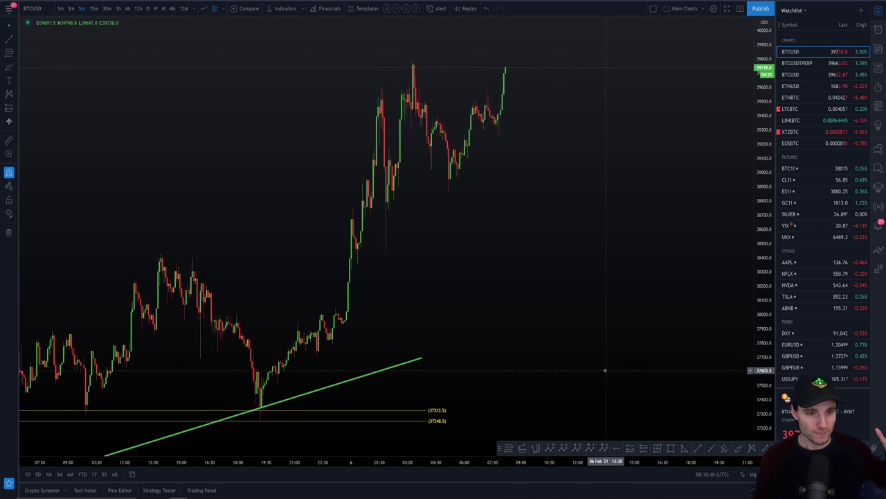
left_click_drag(526, 198, 558, 206)
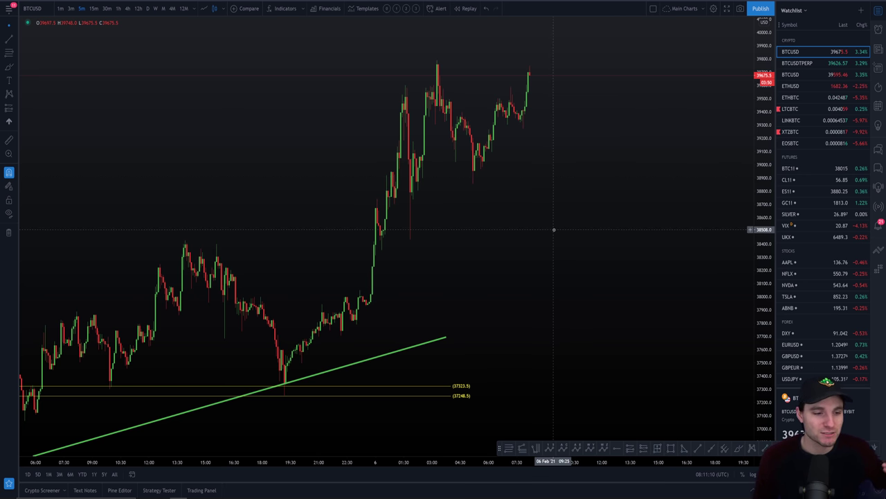
left_click_drag(552, 230, 747, 239)
left_click(738, 448)
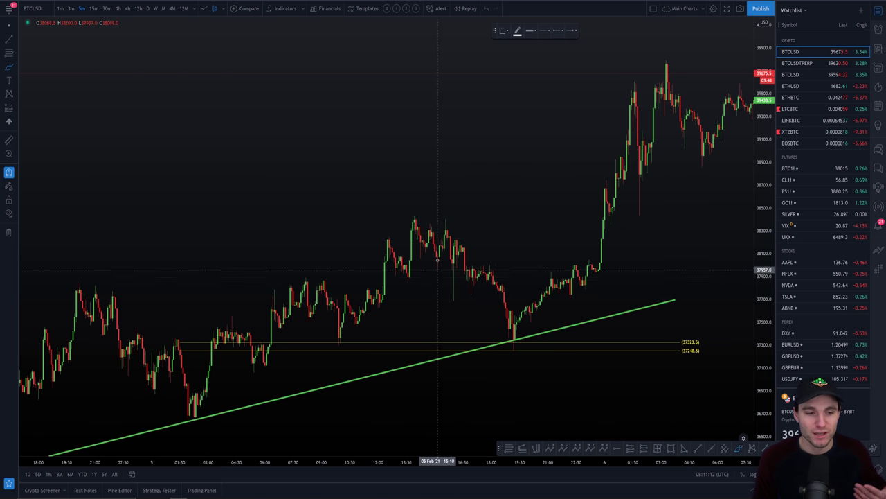
left_click_drag(432, 239, 460, 243)
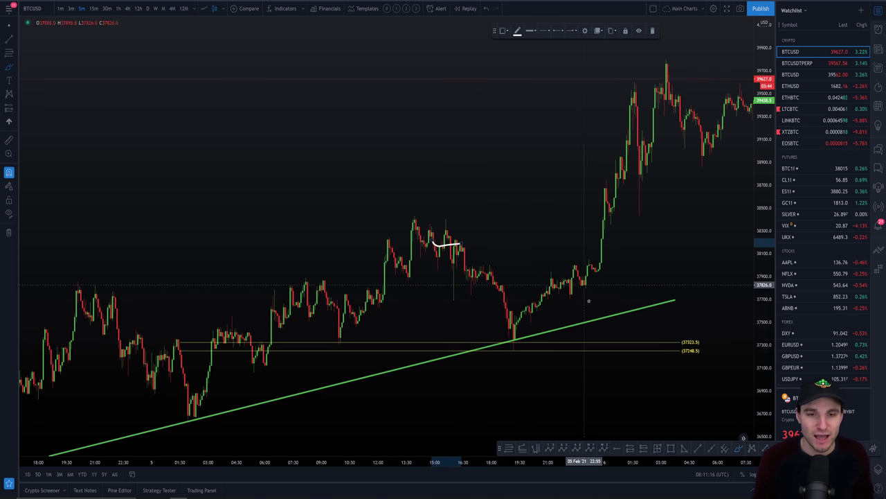
left_click_drag(644, 259, 508, 261)
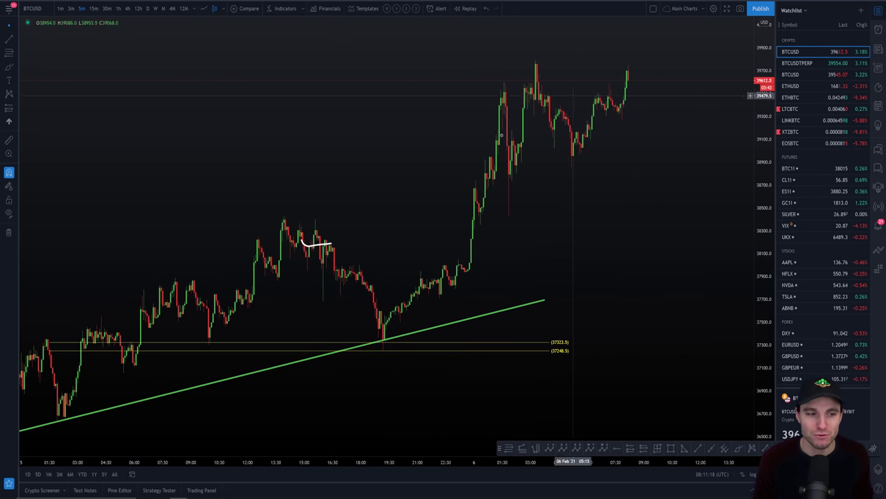
left_click(316, 246)
key("Delete")
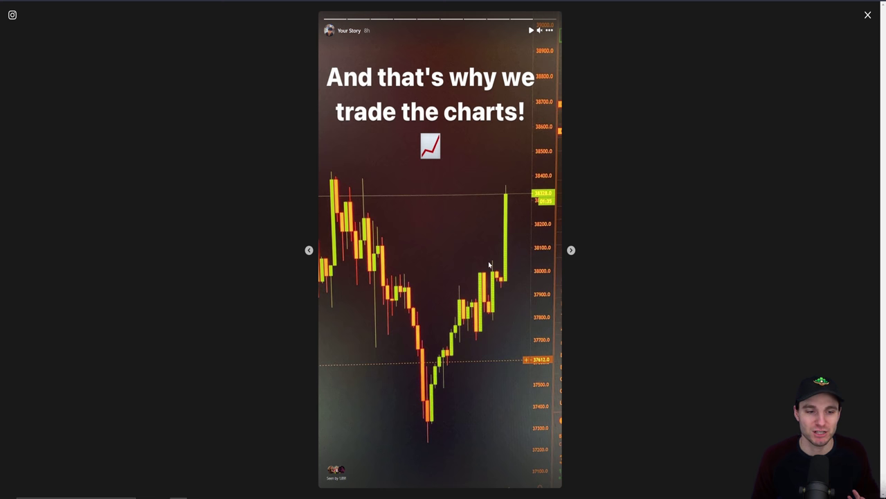
- Return to the story slide "Closed short and longed BTC", and switch to the Bybit BTCUSD footprint chart to examine the 5 February low
left_click(309, 251)
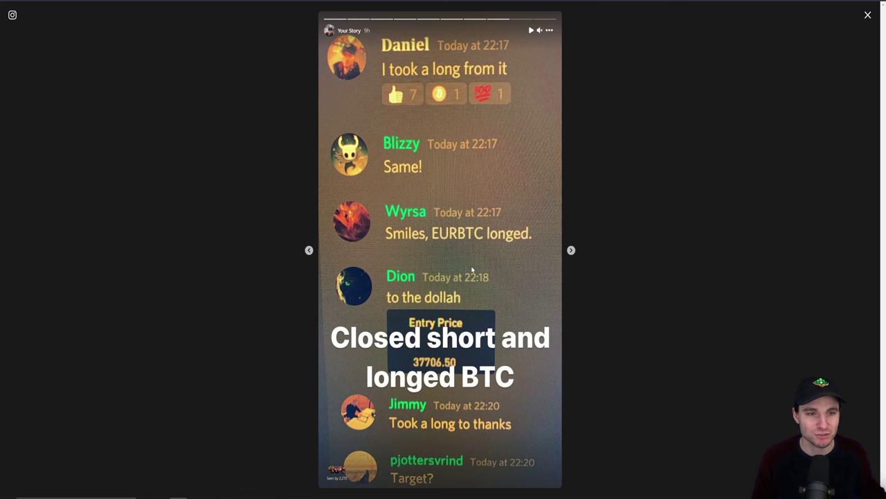
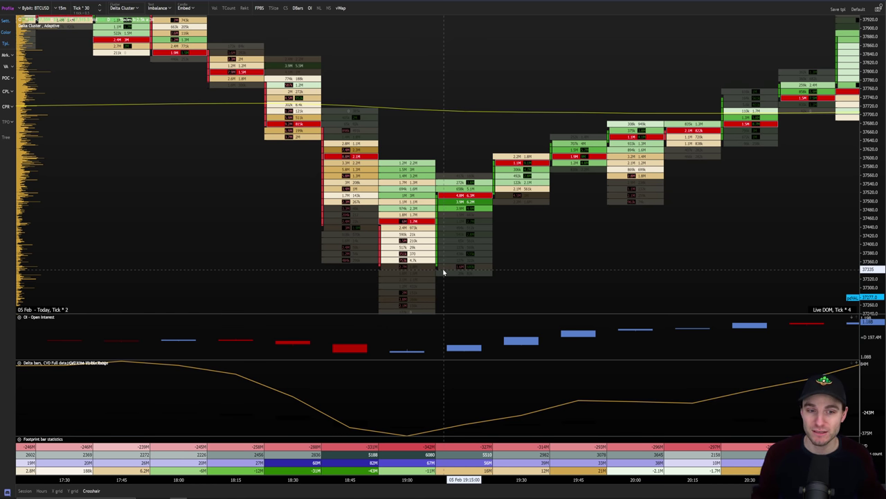
scroll(467, 275, "down", 5)
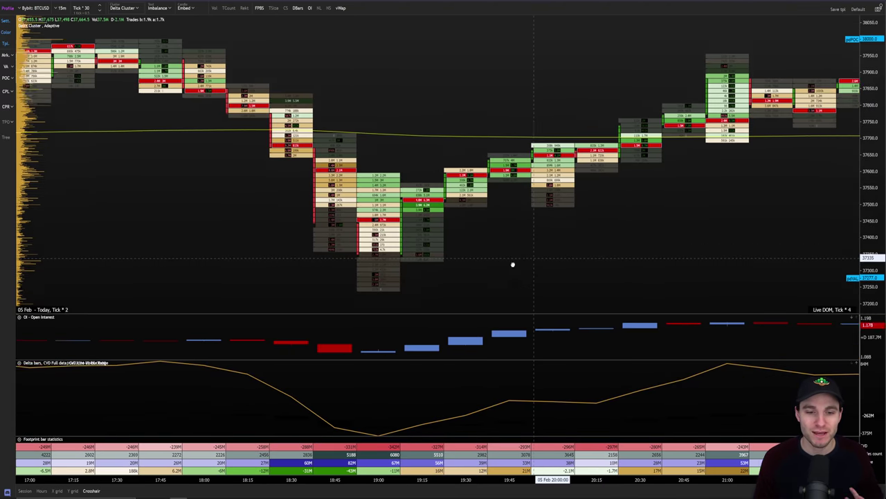
scroll(419, 298, "down", 10)
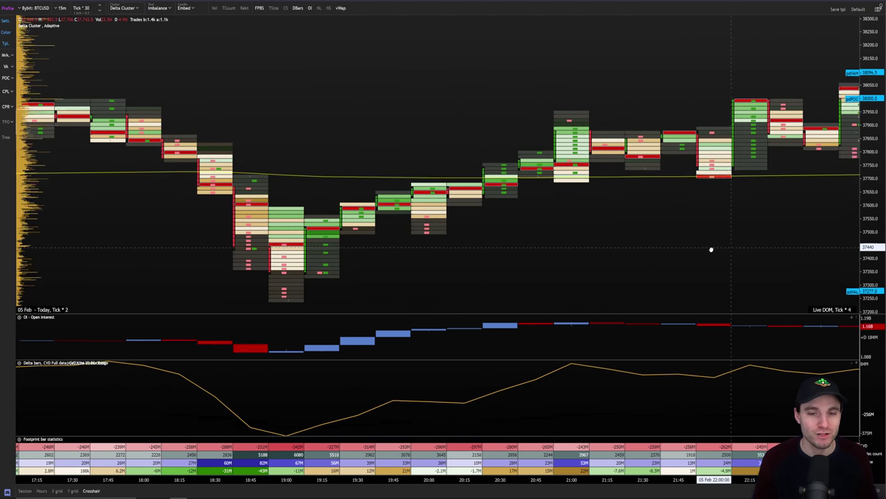
scroll(734, 234, "down", 10)
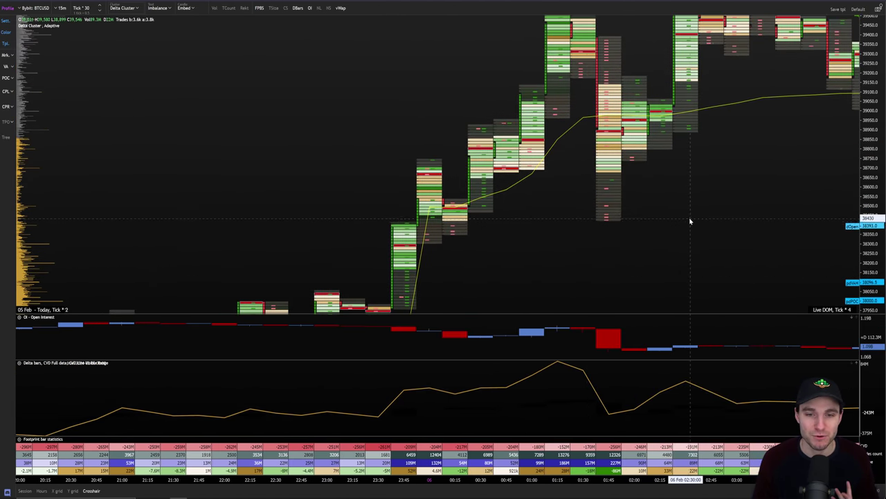
scroll(568, 281, "up", 10)
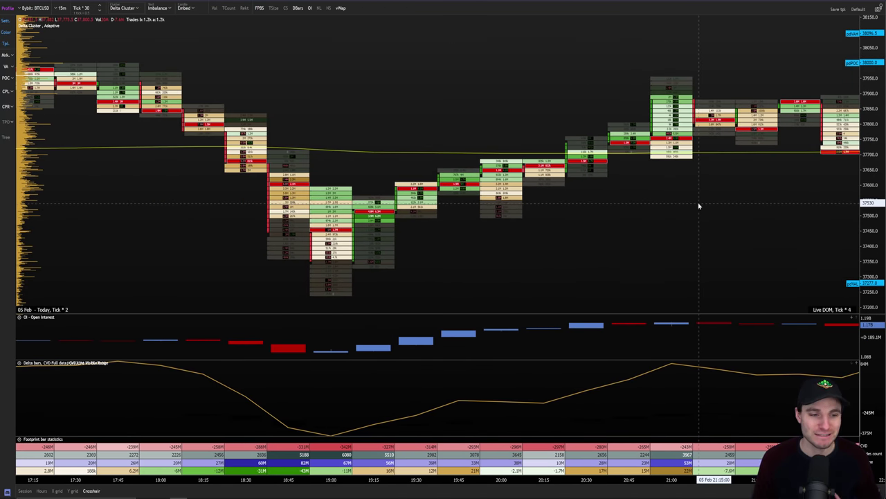
scroll(698, 206, "up", 3)
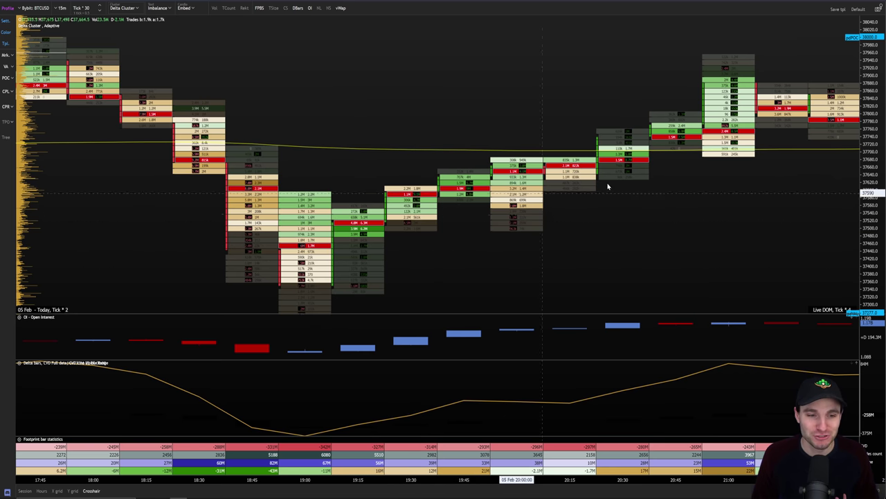
- Follow the rally from 5 into 6 February on the 15-minute footprint chart against open interest and cumulative delta
scroll(738, 188, "down", 3)
left_click_drag(738, 188, 437, 309)
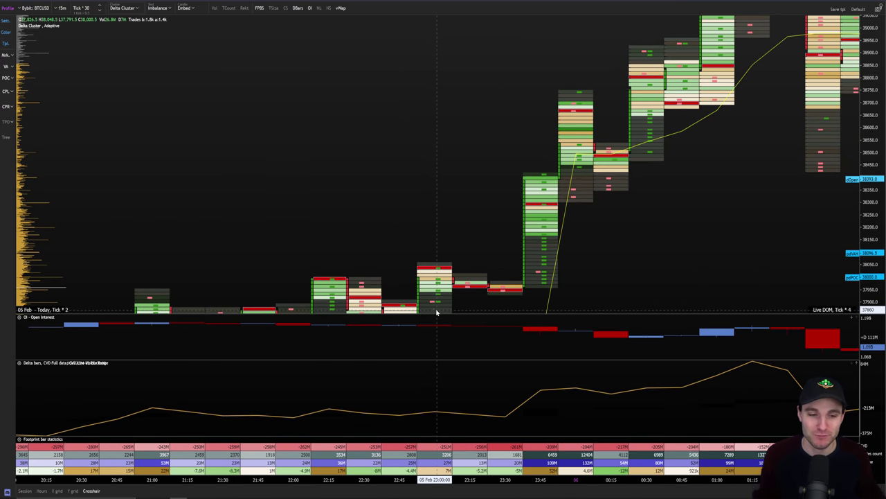
scroll(584, 270, "down", 4)
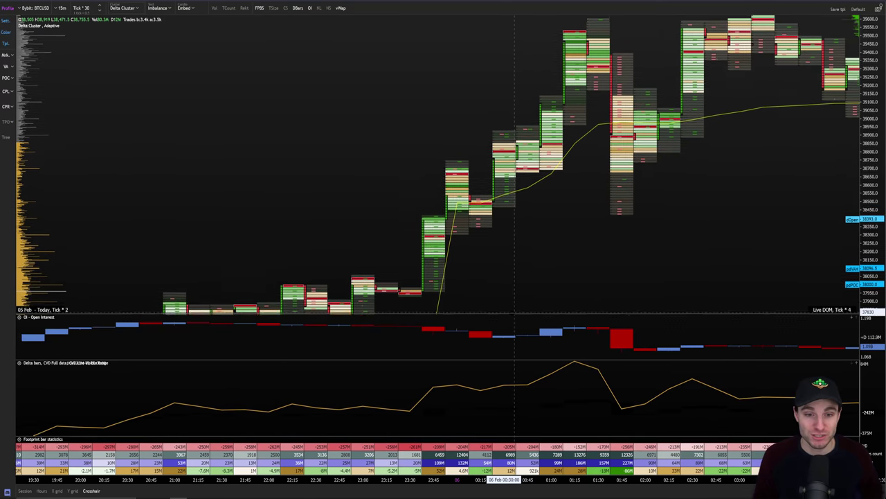
scroll(584, 277, "down", 3)
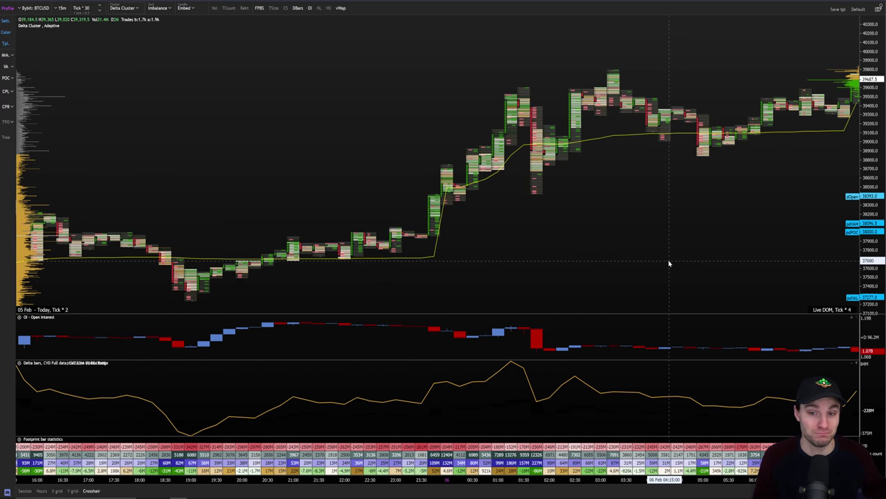
scroll(669, 264, "down", 2)
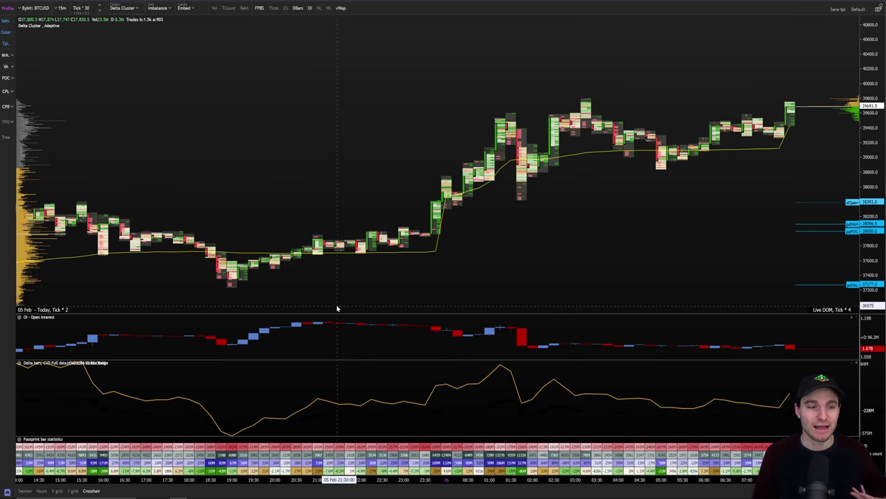
- Examine the footprint clusters at the 5 February evening low and follow the consolidation up to the midnight breakout
scroll(765, 214, "up", 10)
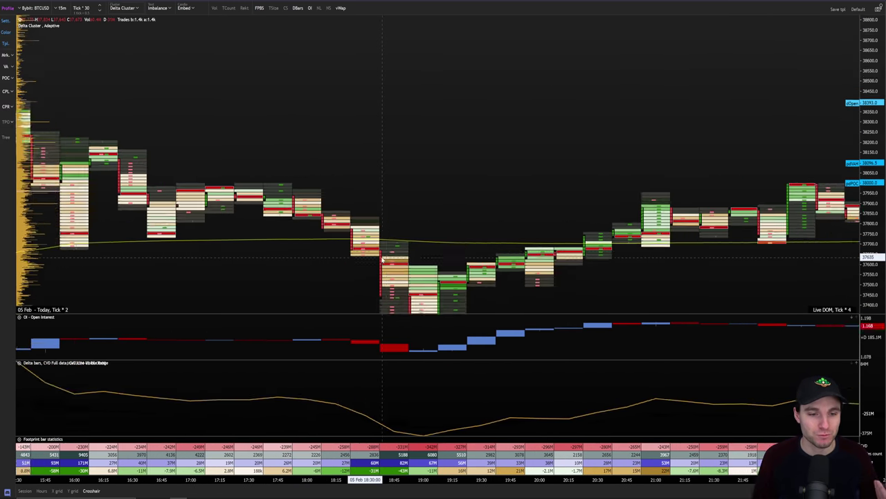
scroll(538, 229, "up", 10)
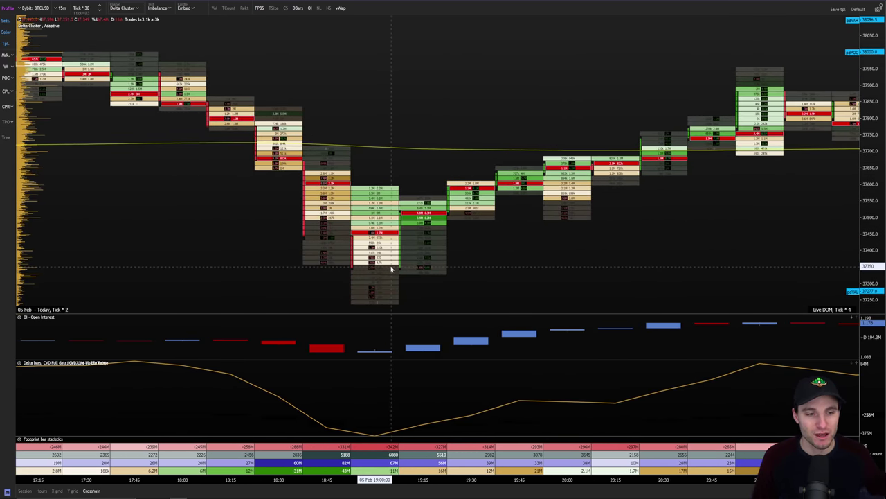
left_click_drag(663, 277, 503, 286)
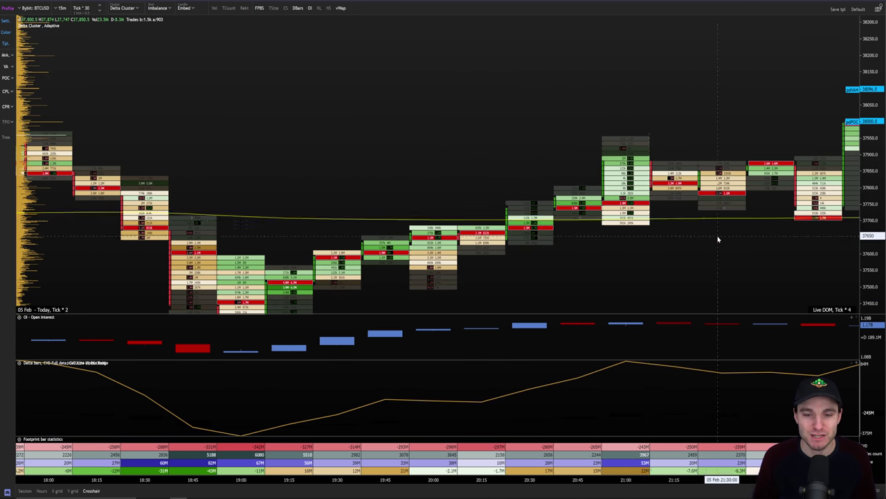
left_click_drag(718, 239, 443, 261)
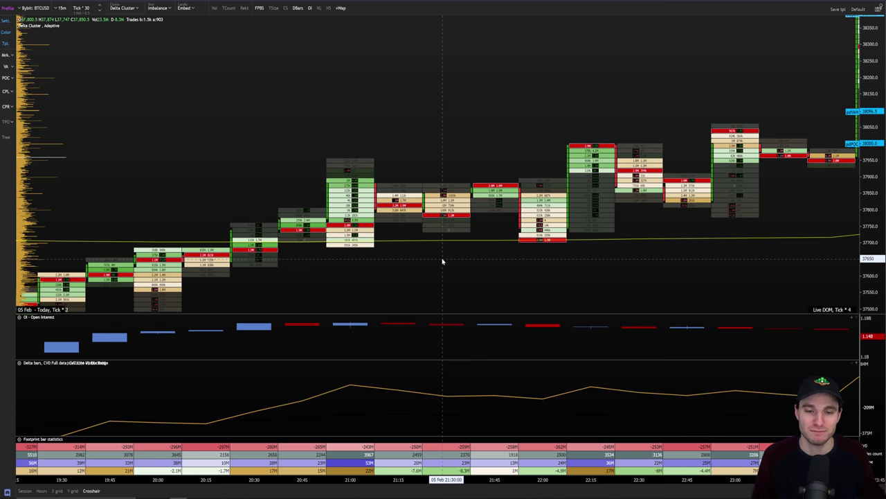
scroll(538, 251, "down", 6)
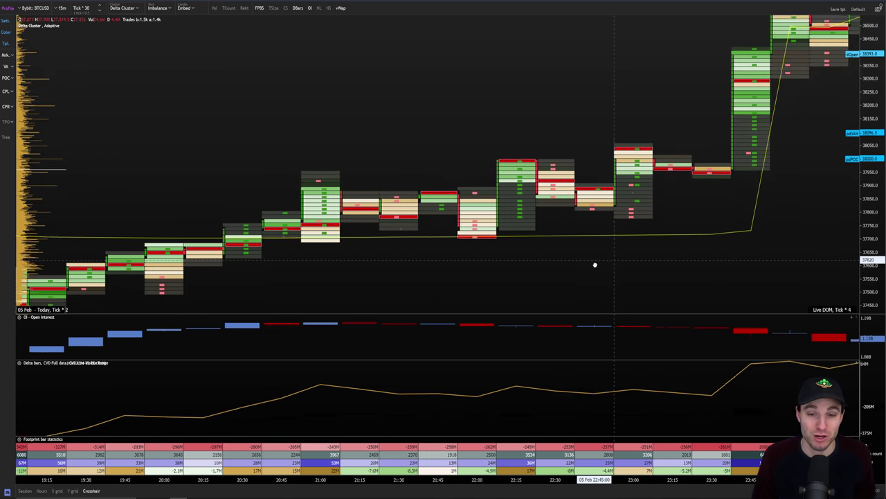
left_click_drag(707, 226, 490, 298)
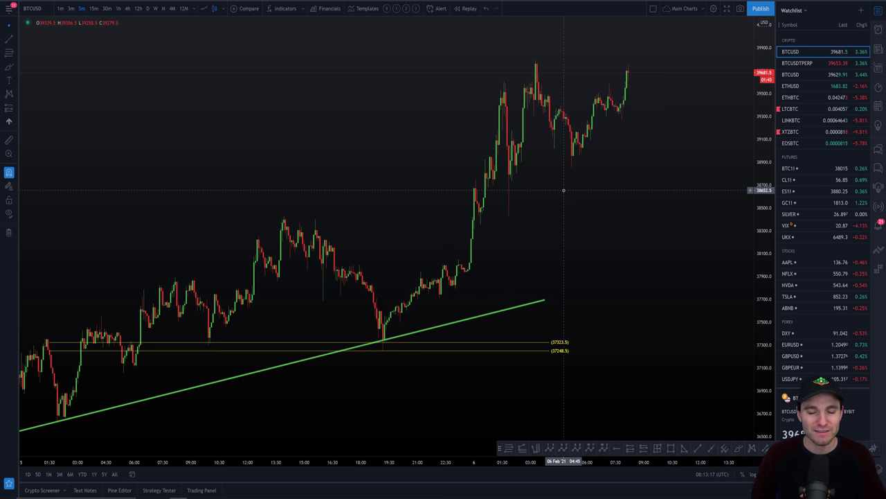
- Return to the BTCUSD candlestick chart, remove all its drawings and switch it to the 4-hour timeframe
left_click(93, 9)
scroll(603, 152, "up", 3)
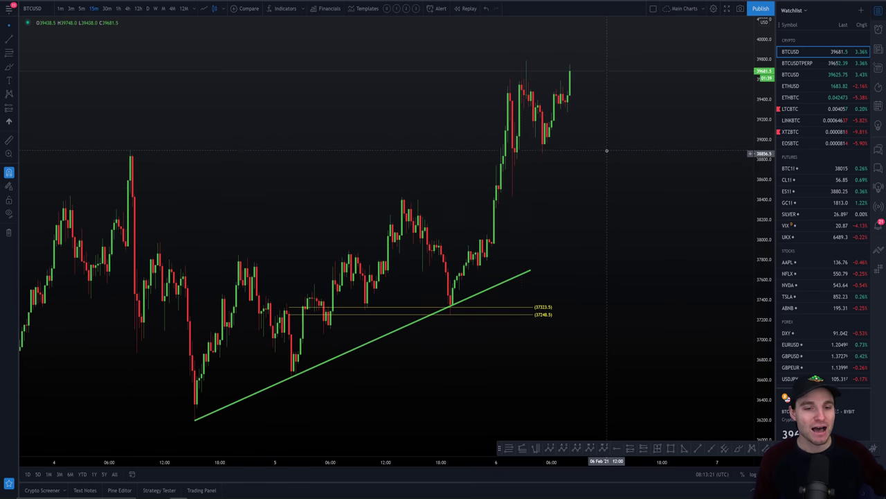
left_click(9, 232)
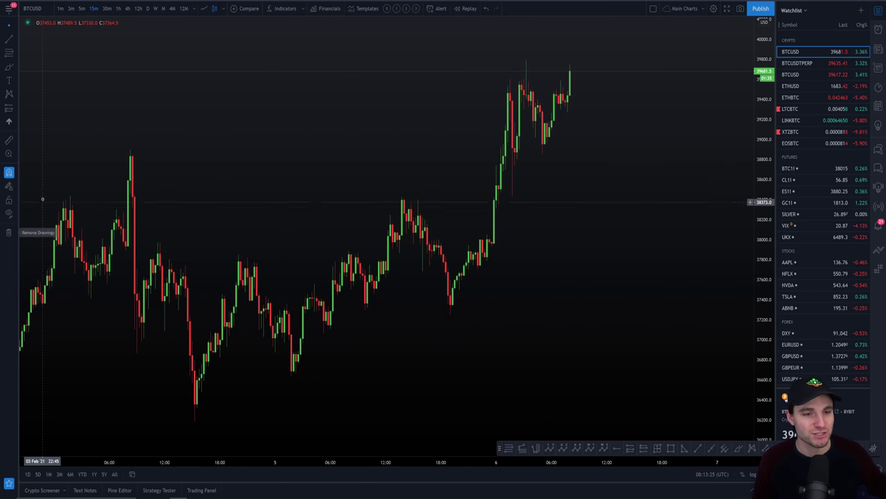
left_click(146, 9)
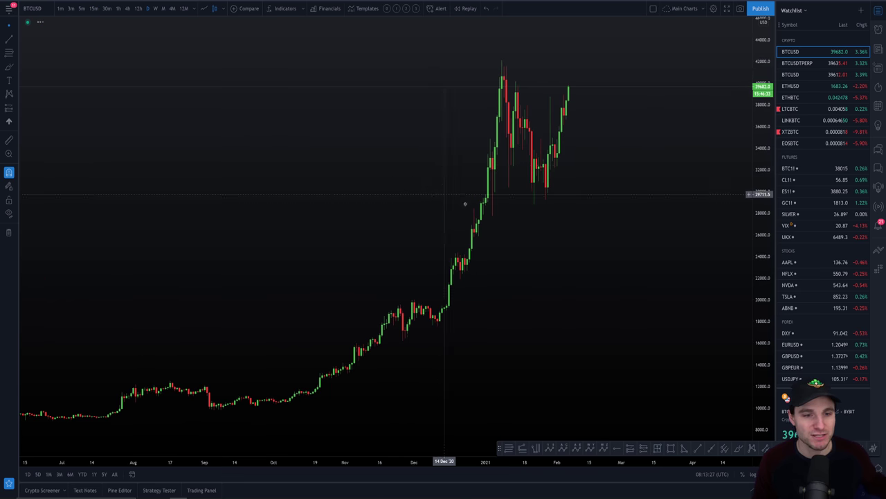
left_click(129, 9)
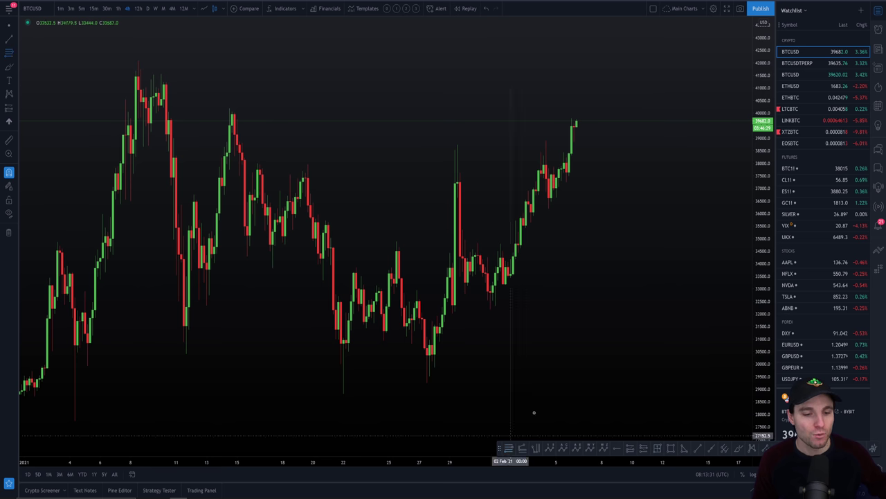
- Place a tiny Fibonacci retracement in the empty area beyond the latest candles, apply the CC1 template to it and delete it
left_click(609, 284)
right_click(620, 288)
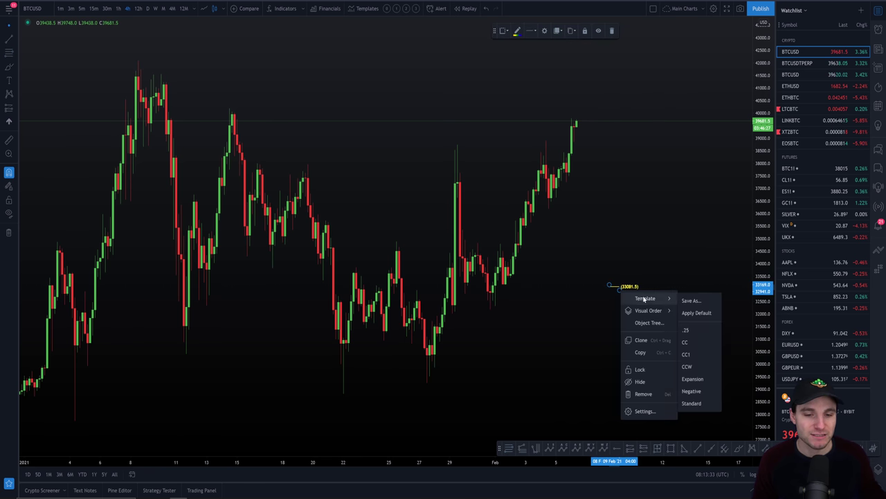
left_click(688, 358)
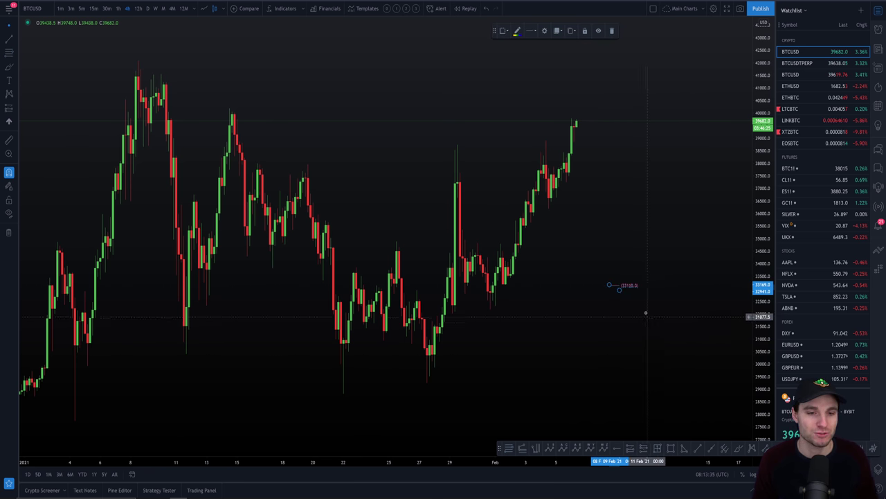
key("Delete")
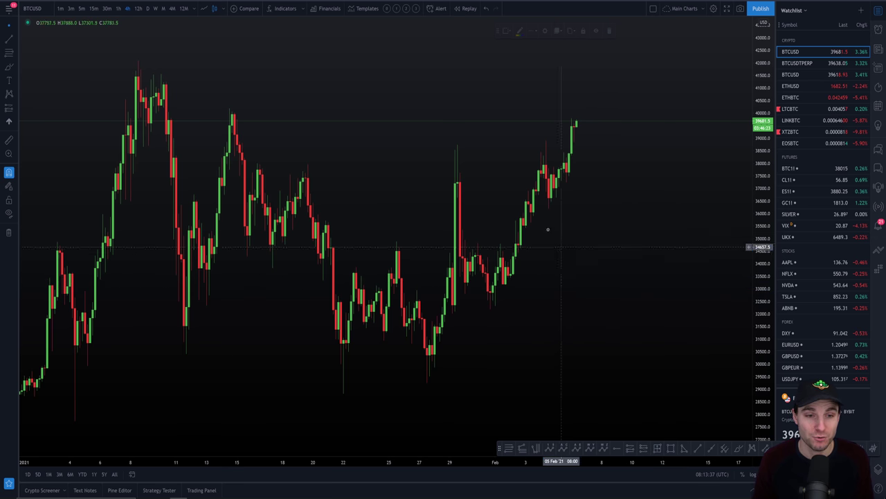
- Draw a Fibonacci retracement from the early-January high near 42,000 down to about 28,800, ending beyond the latest candles
left_click(509, 450)
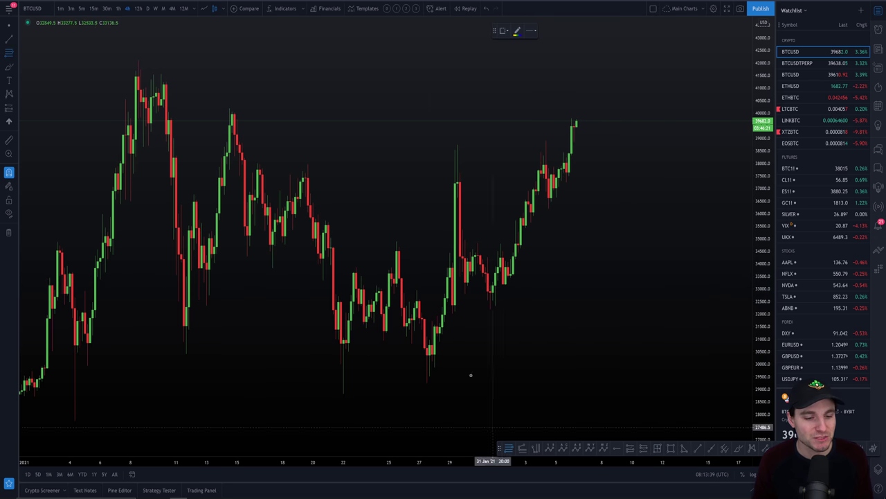
left_click(138, 69)
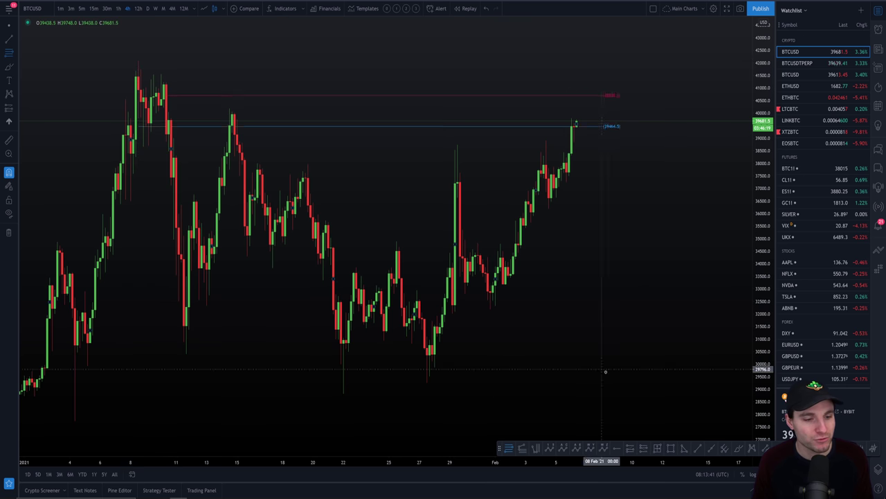
left_click(657, 393)
scroll(658, 346, "right", 2)
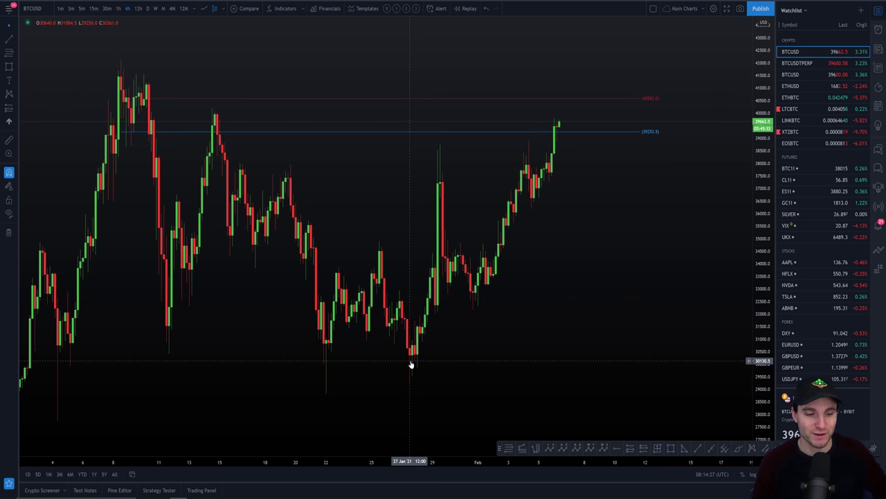
- Draw a green rectangle over the January lows from about 29,250 to 30,240, and stretch and shift it to span 3 to 30 January
left_click(670, 449)
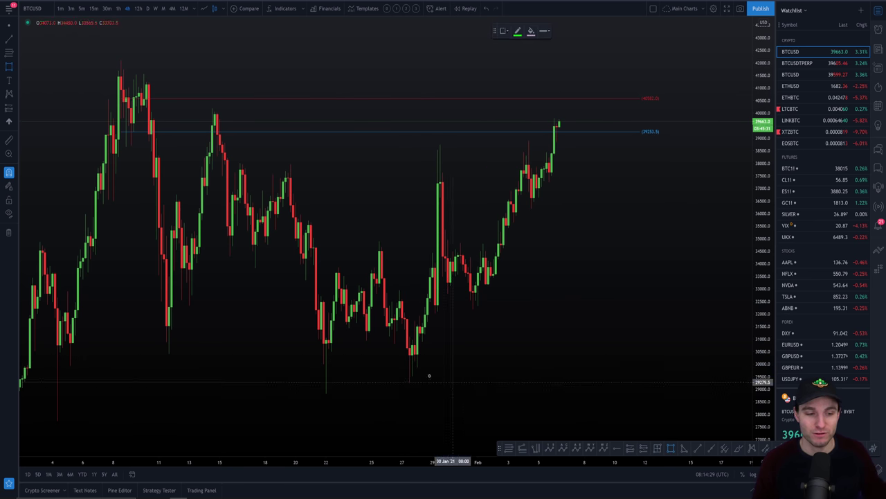
left_click_drag(399, 358, 444, 382)
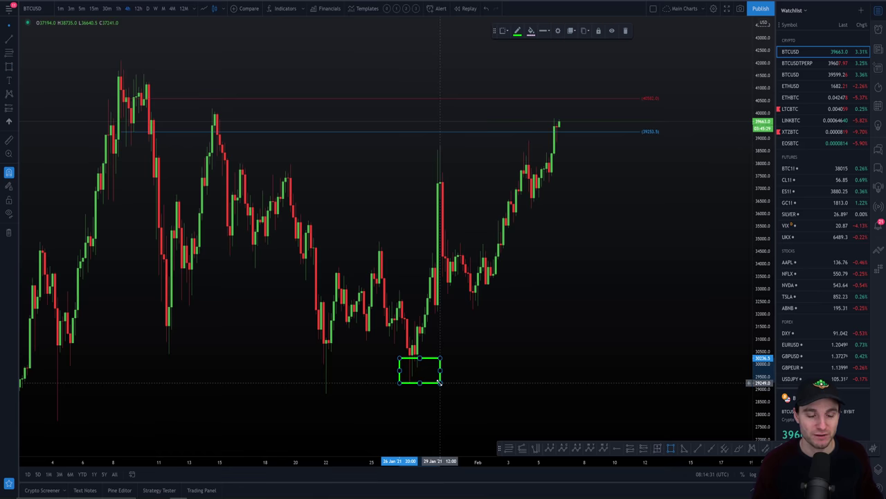
scroll(501, 362, "left", 3)
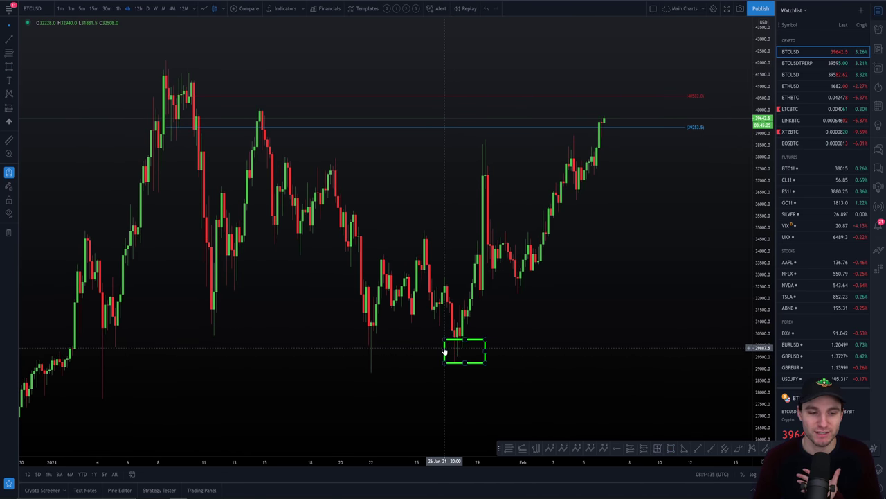
left_click_drag(446, 351, 67, 352)
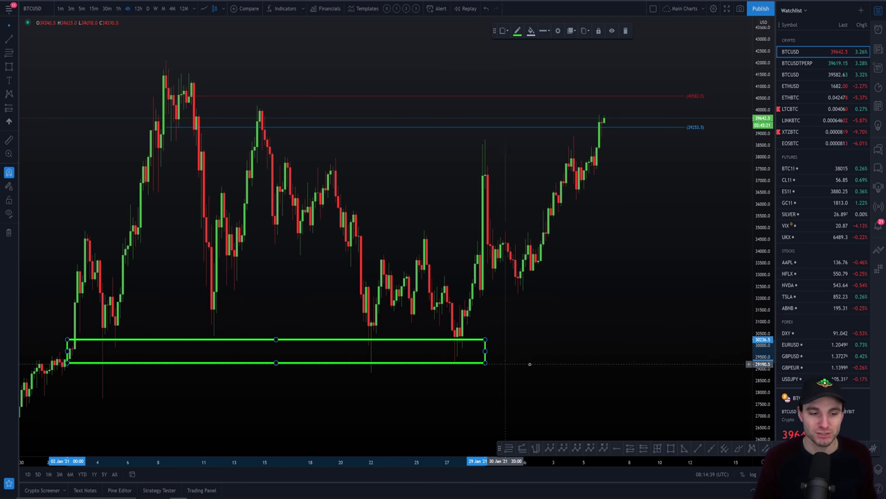
left_click(426, 355)
left_click(456, 342)
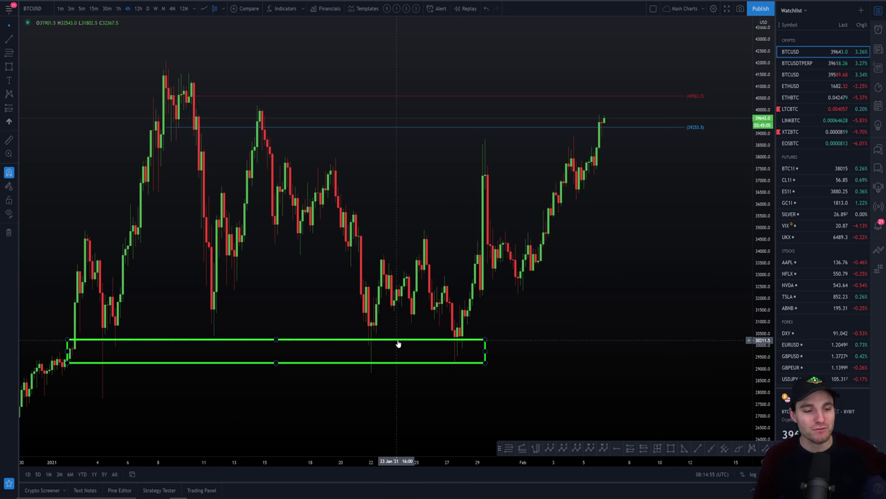
left_click_drag(397, 342, 409, 340)
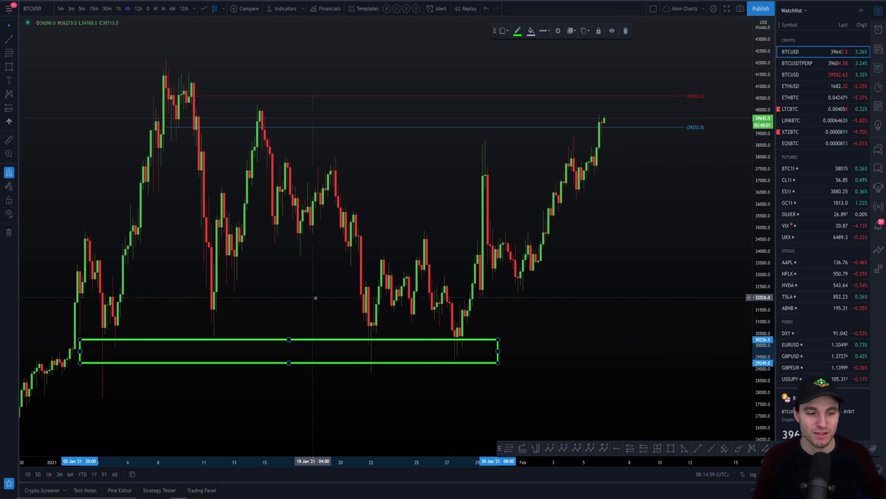
- Copy the green rectangle up to the highs between about 39,760 and 40,750 and colour the copy's border red
left_click(430, 343)
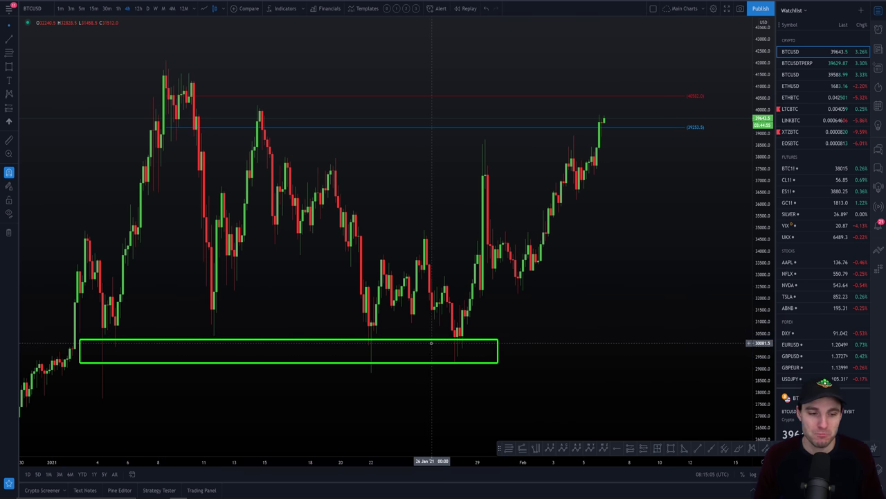
mouse_move(430, 343)
left_mouse_down()
mouse_move(559, 267)
mouse_move(563, 80)
mouse_move(556, 91)
left_mouse_up()
left_click(518, 31)
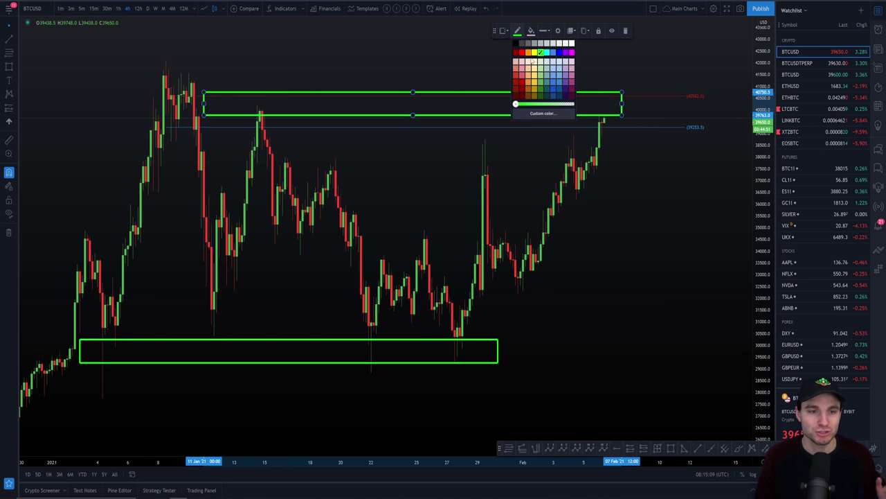
left_click(522, 54)
left_click(602, 192)
scroll(610, 250, "right", 3)
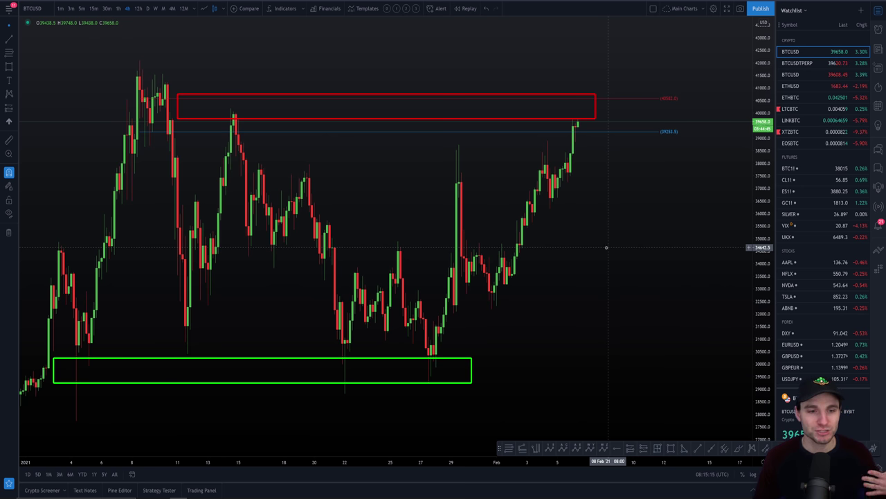
- Examine the 4-hour price range between the green support zone and the red resistance zone, including the space above the highs
scroll(604, 246, "down", 2)
left_click_drag(757, 164, 593, 273)
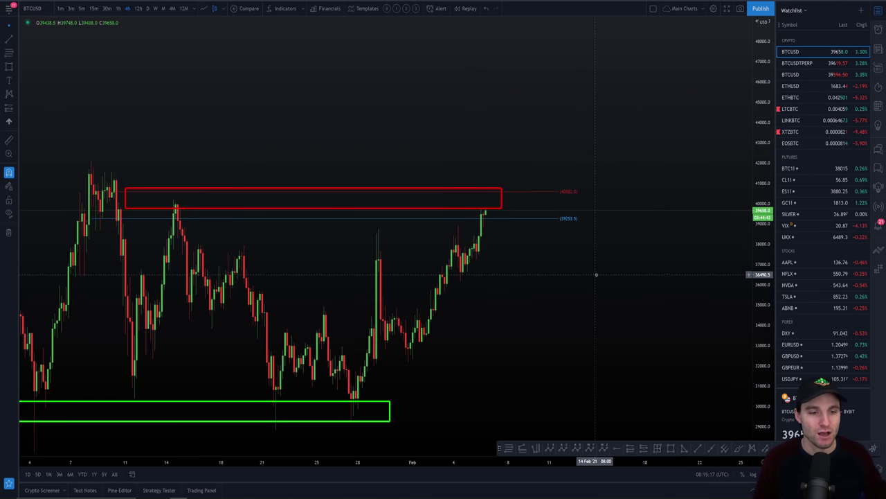
scroll(599, 273, "down", 2)
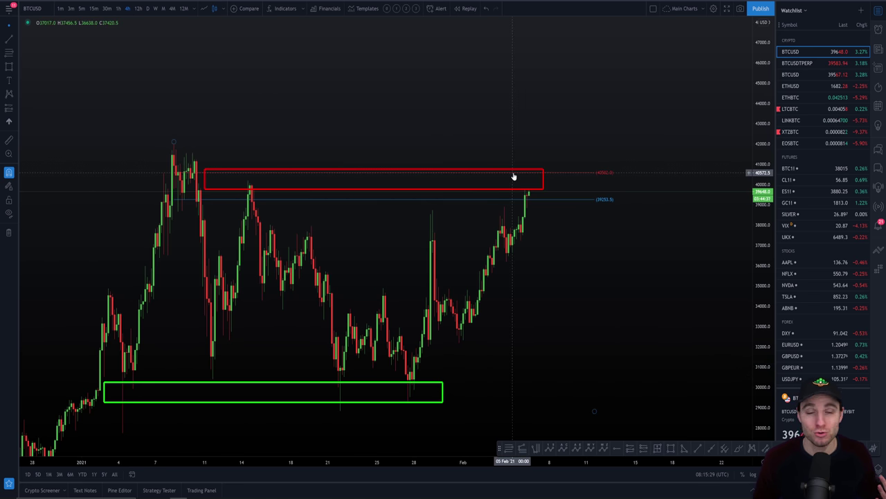
scroll(514, 191, "right", 2)
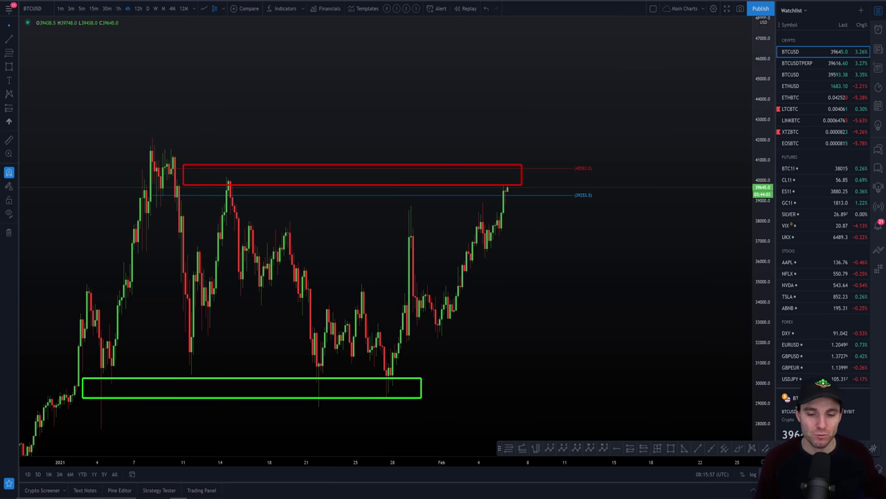
left_click(761, 474)
scroll(682, 266, "up", 2)
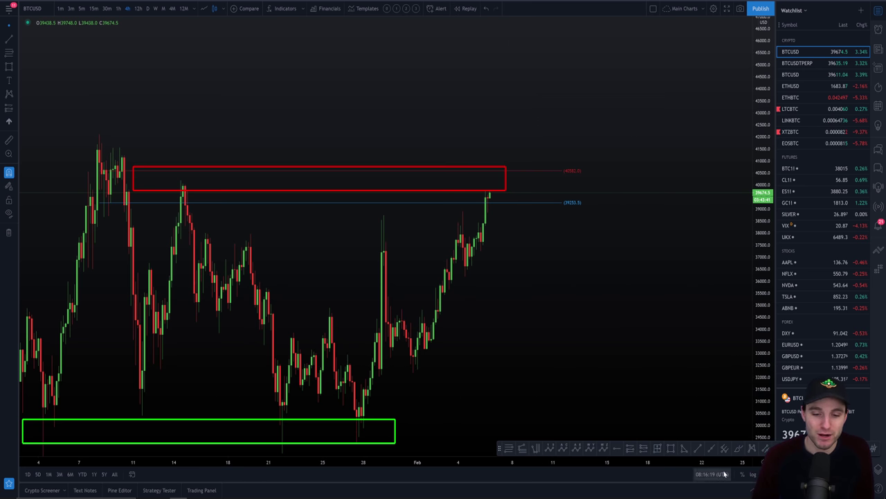
- Brush a rising stroke above the red zone and a short mark around the latest candles, and undo both strokes
left_click(740, 449)
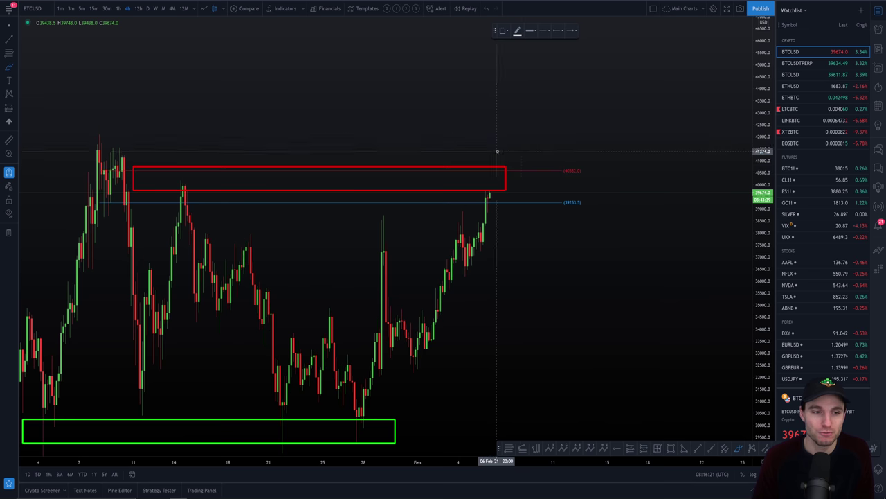
left_click_drag(498, 150, 540, 98)
key("ctrl+z")
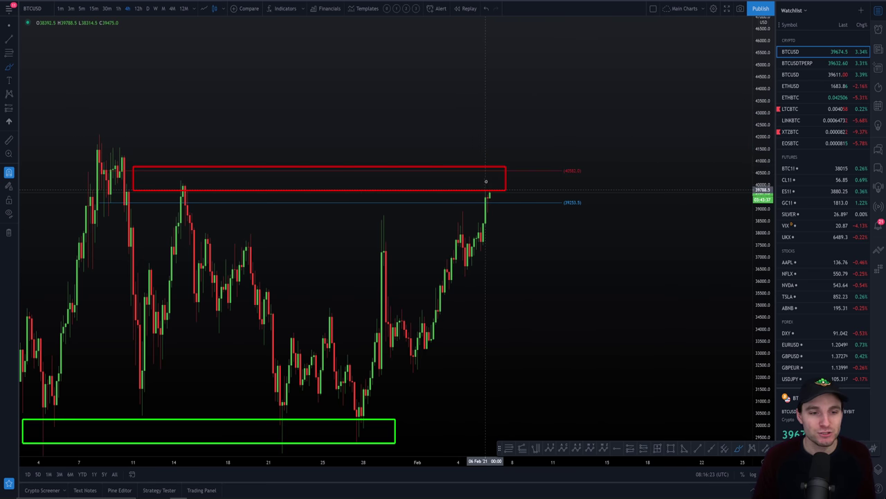
mouse_move(479, 180)
left_mouse_down()
mouse_move(487, 149)
mouse_move(532, 149)
mouse_move(520, 181)
mouse_move(483, 184)
mouse_move(516, 191)
mouse_move(487, 152)
mouse_move(469, 188)
left_mouse_up()
key("ctrl+z")
key("ctrl+z")
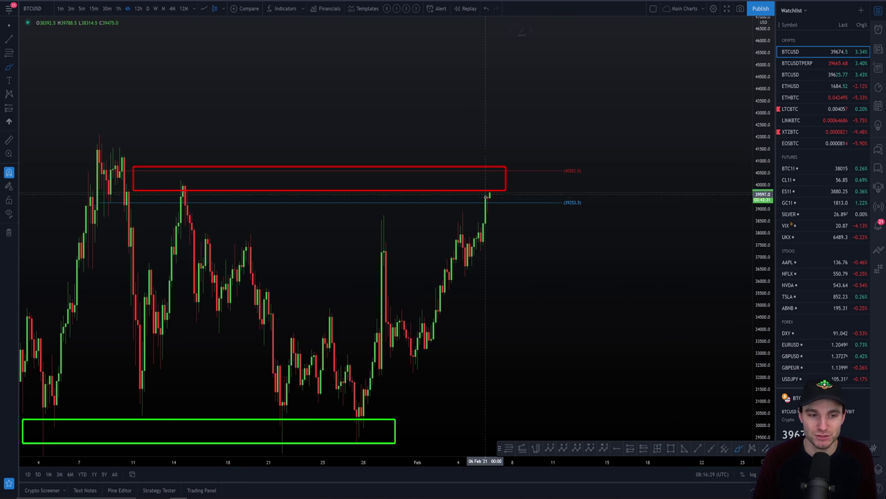
- Brush a white circle around the end of the red zone just above the latest candles, and delete it
left_click(480, 190)
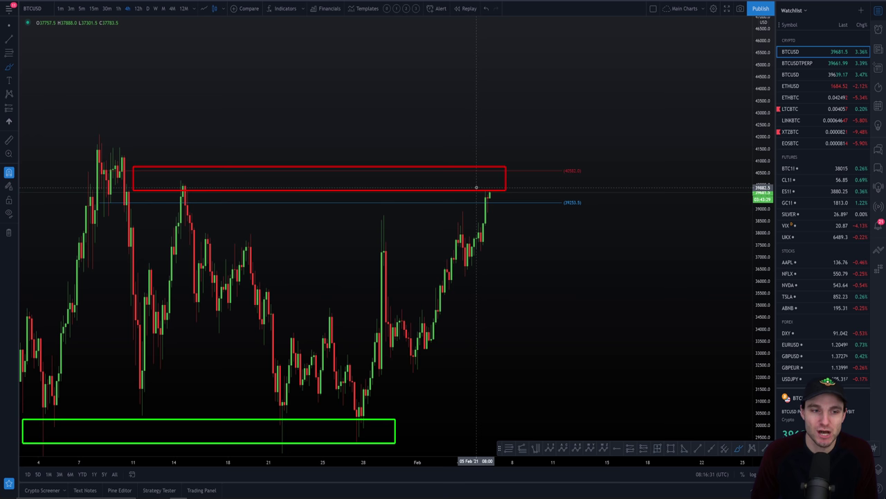
mouse_move(481, 191)
left_mouse_down()
mouse_move(519, 166)
mouse_move(470, 167)
mouse_move(485, 186)
left_mouse_up()
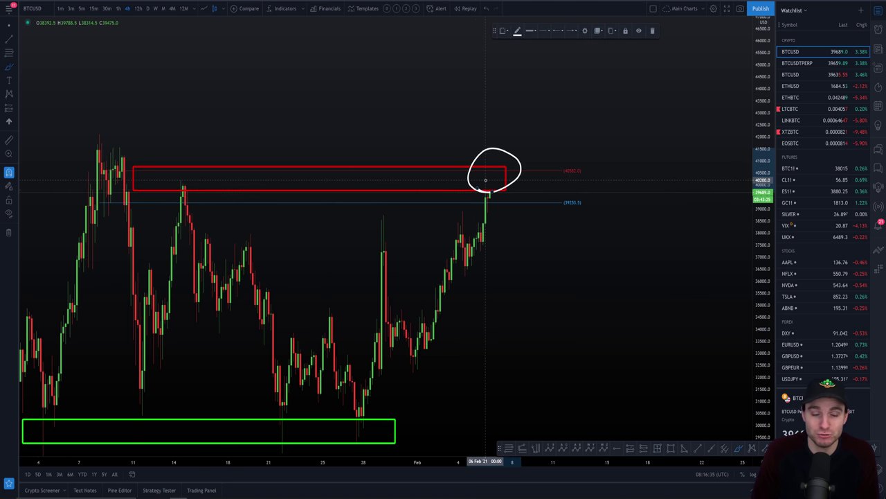
key("Delete")
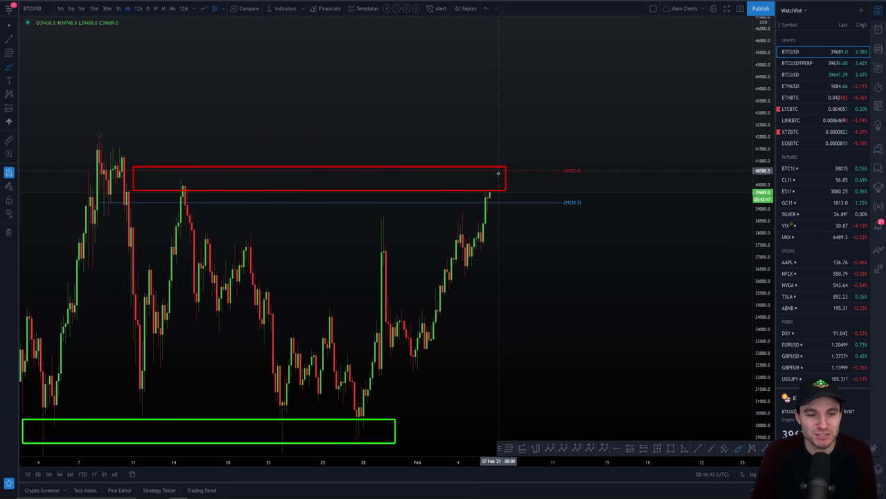
- Brush a rising stroke from the end of the red zone into the space above the highs, and undo it
mouse_move(494, 177)
left_mouse_down()
mouse_move(524, 122)
mouse_move(545, 130)
mouse_move(576, 56)
mouse_move(580, 69)
left_mouse_up()
key("ctrl+z")
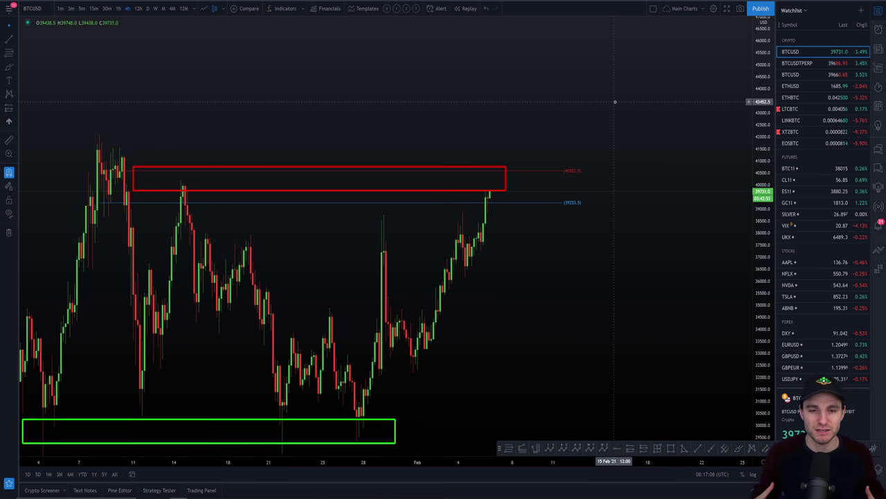
- Delete the red resistance rectangle and the green support rectangle from the chart, going back one Instagram story in between
left_click(506, 177)
key("Delete")
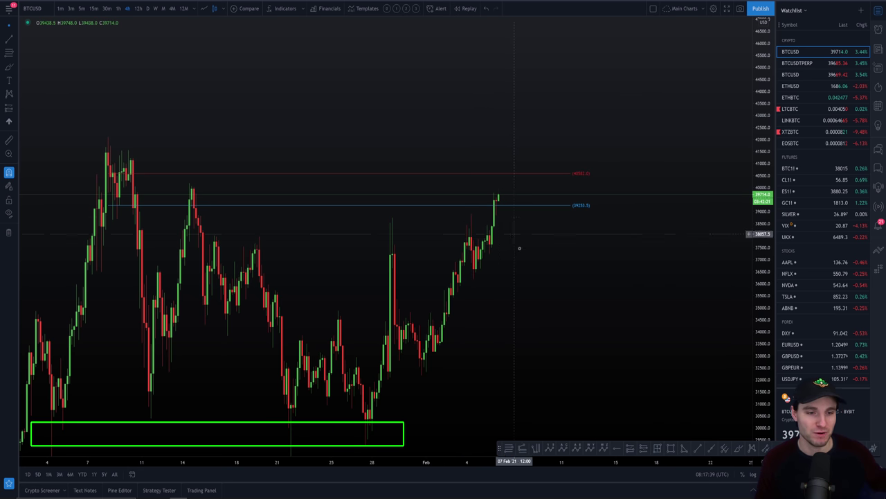
scroll(491, 352, "left", 2)
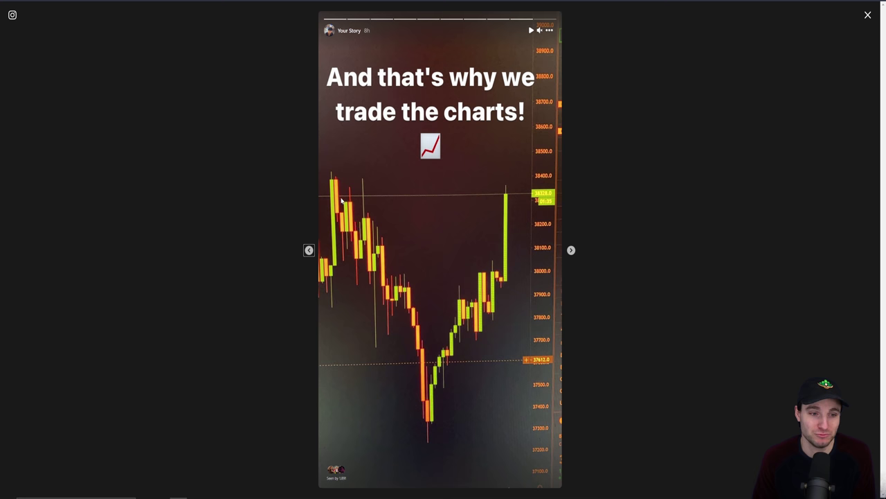
left_click(308, 250)
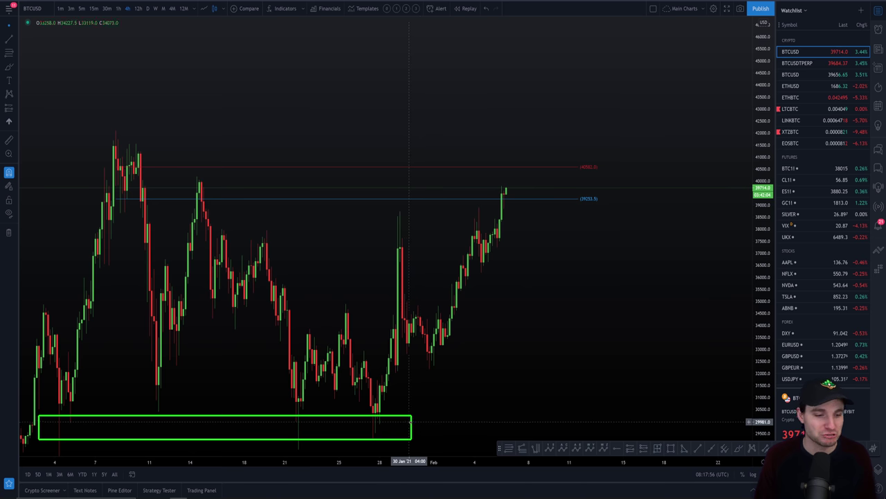
left_click(411, 421)
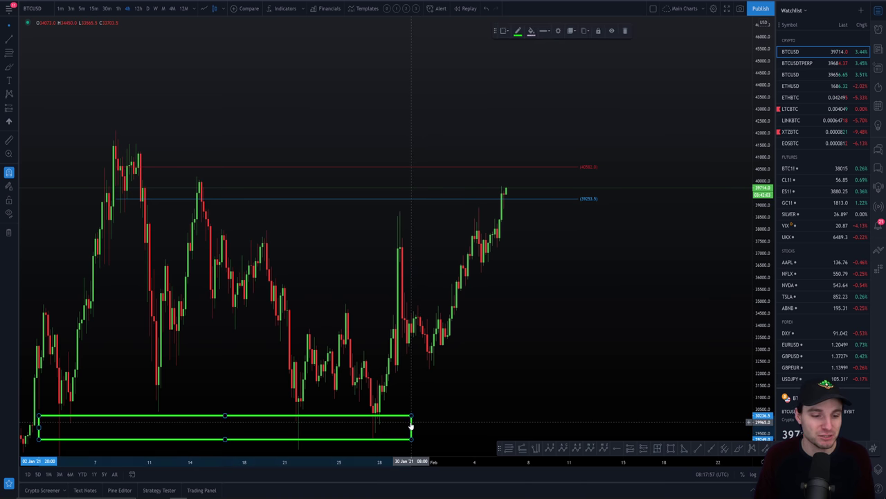
key("Delete")
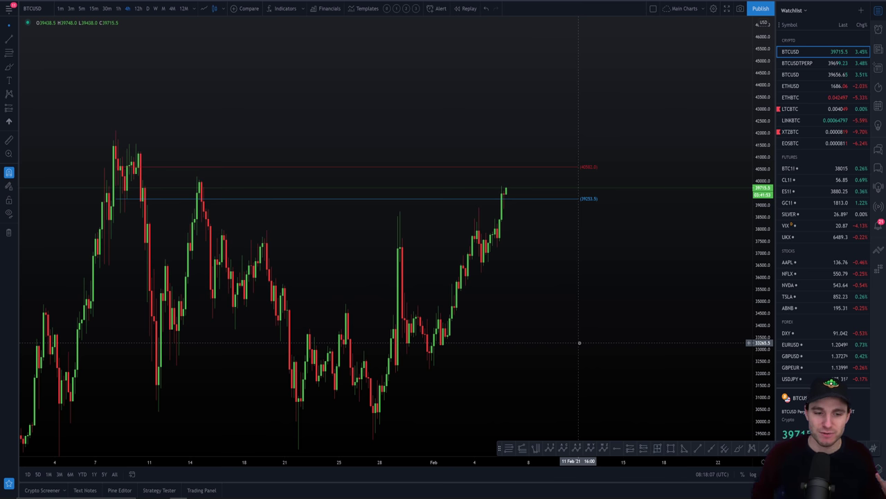
- Review the recent BTCUSD price action on the 5-minute and 15-minute timeframes
left_click(82, 9)
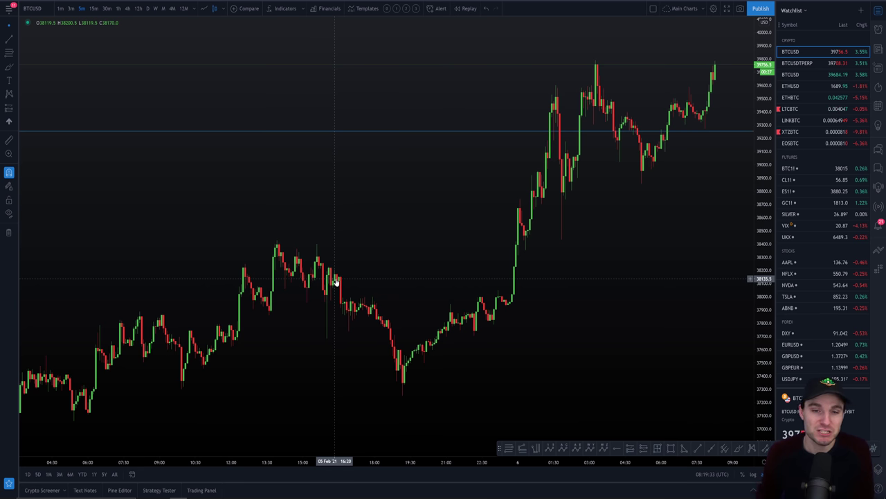
left_click(93, 9)
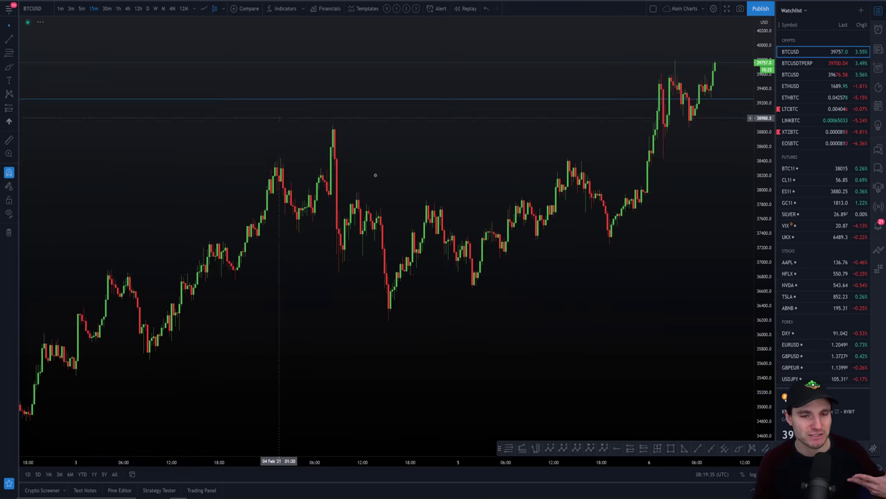
scroll(631, 281, "up", 3)
left_click_drag(714, 301, 633, 304)
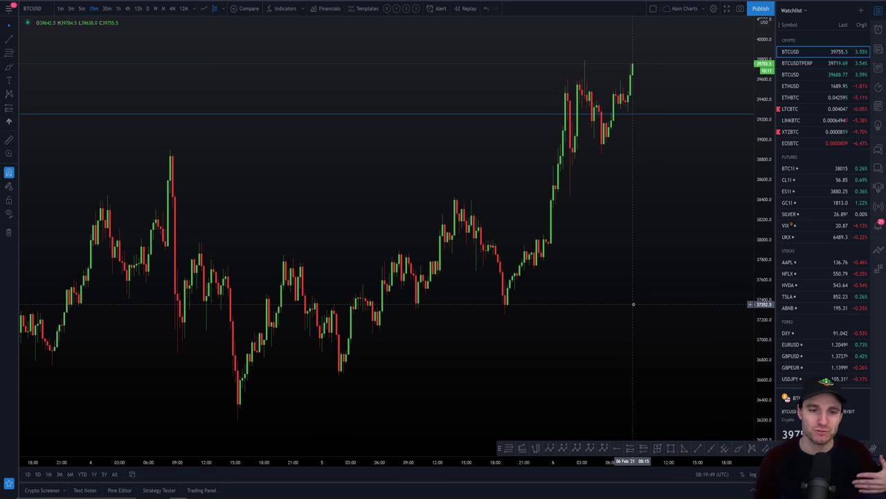
- Compare the wider BTCUSD price swings since early January on the 30-minute and 1-hour timeframes
left_click(106, 9)
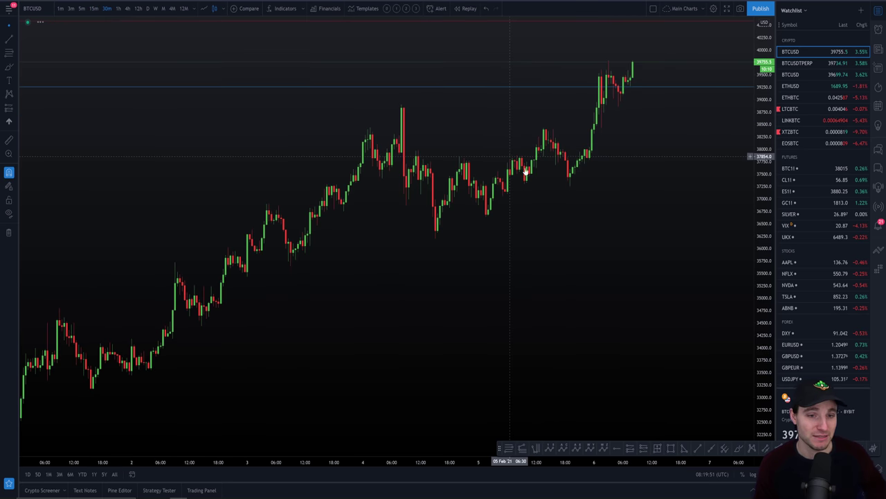
scroll(524, 207, "down", 5)
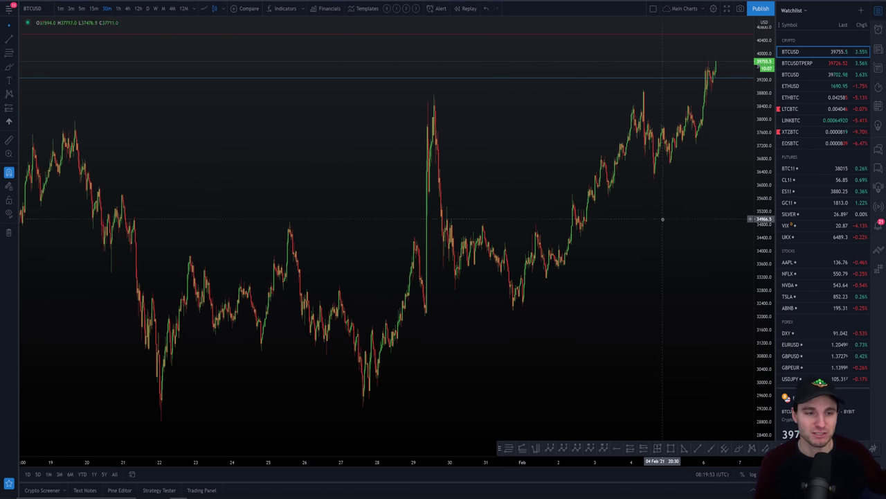
scroll(652, 312, "right", 3)
left_click(118, 8)
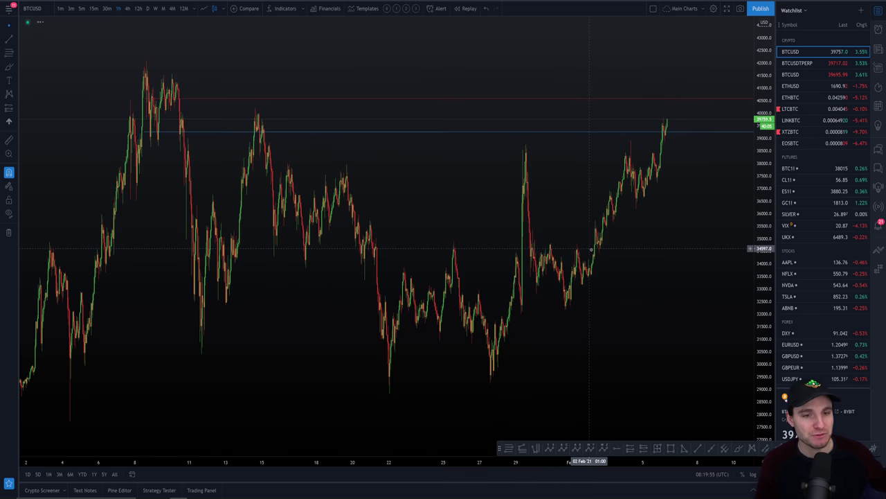
left_click_drag(640, 275, 597, 276)
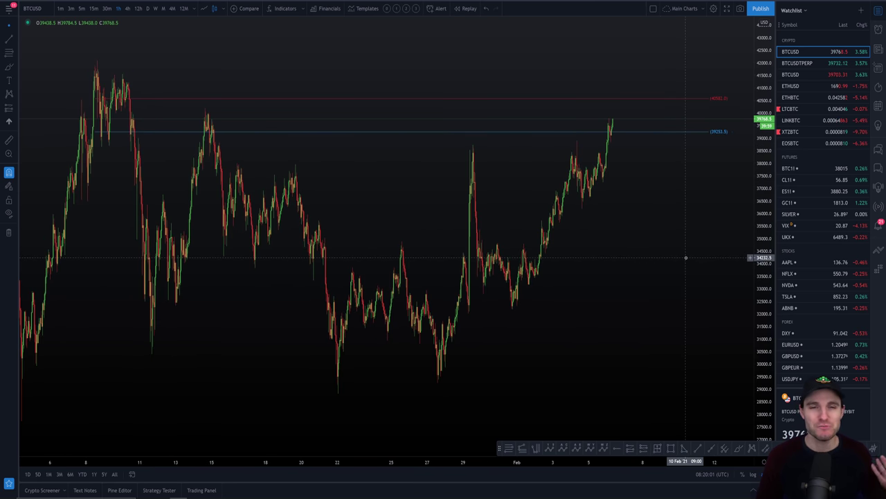
- Return the BTCUSD chart to the 4-hour timeframe and examine the full range around the red and blue levels
left_click(127, 8)
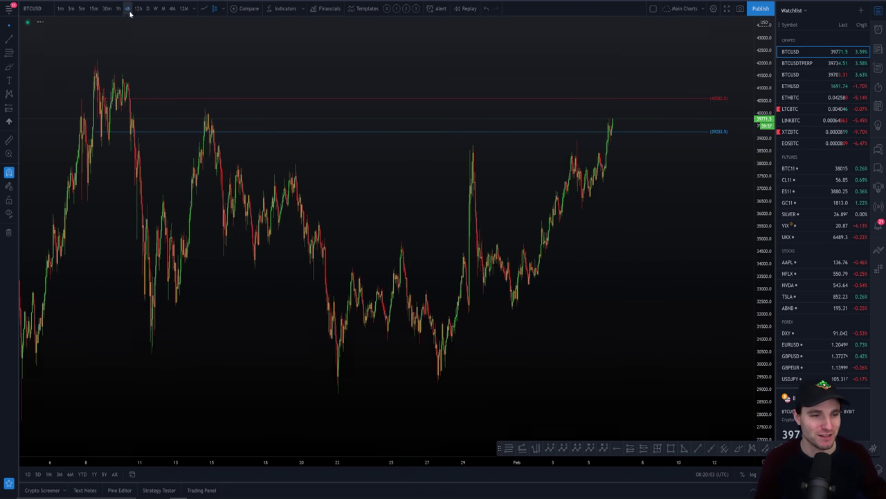
left_click_drag(380, 228, 603, 228)
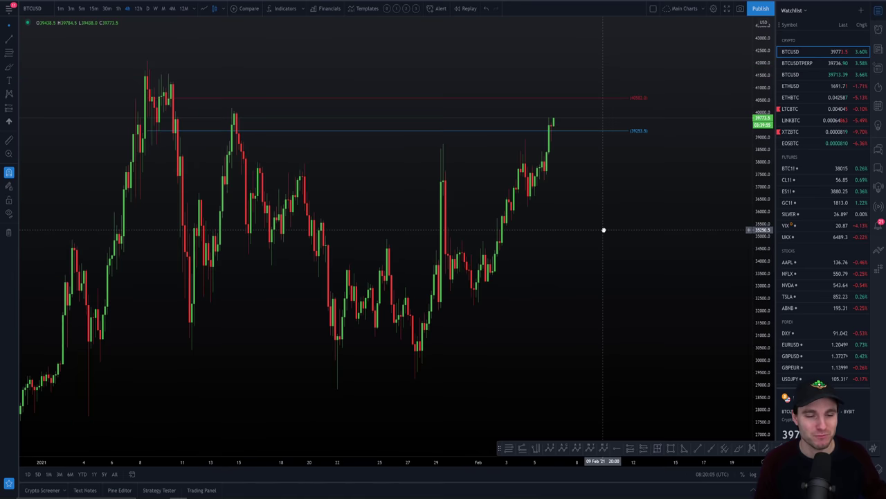
scroll(609, 229, "up", 2)
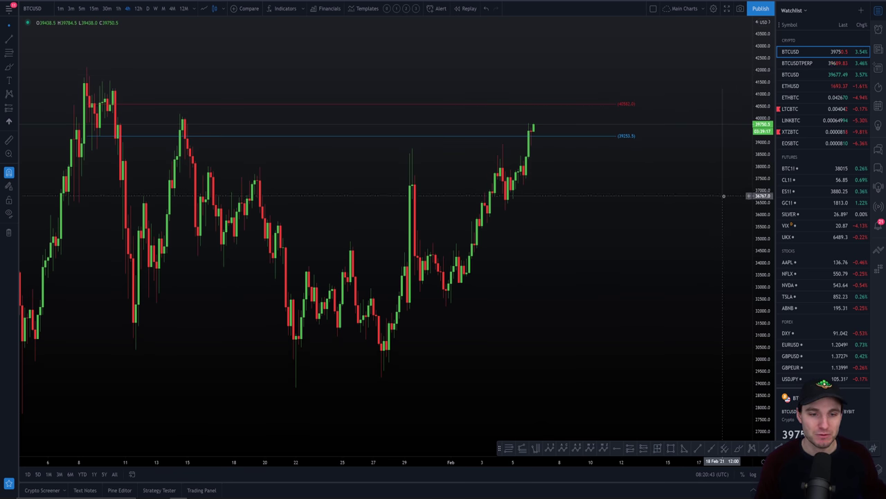
left_click_drag(724, 194, 737, 244)
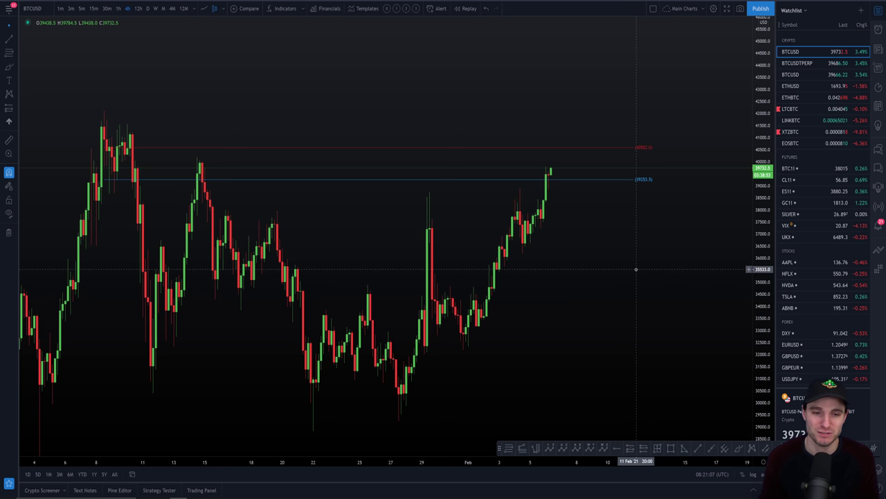
left_click_drag(666, 414, 666, 366)
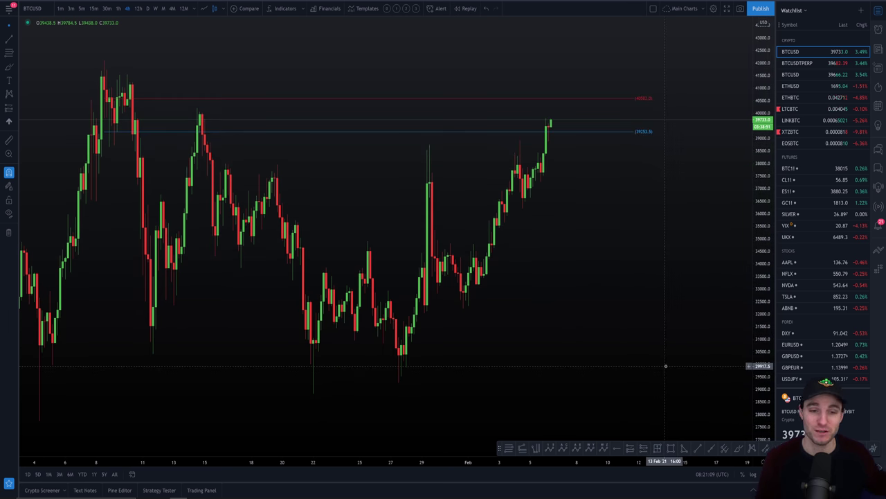